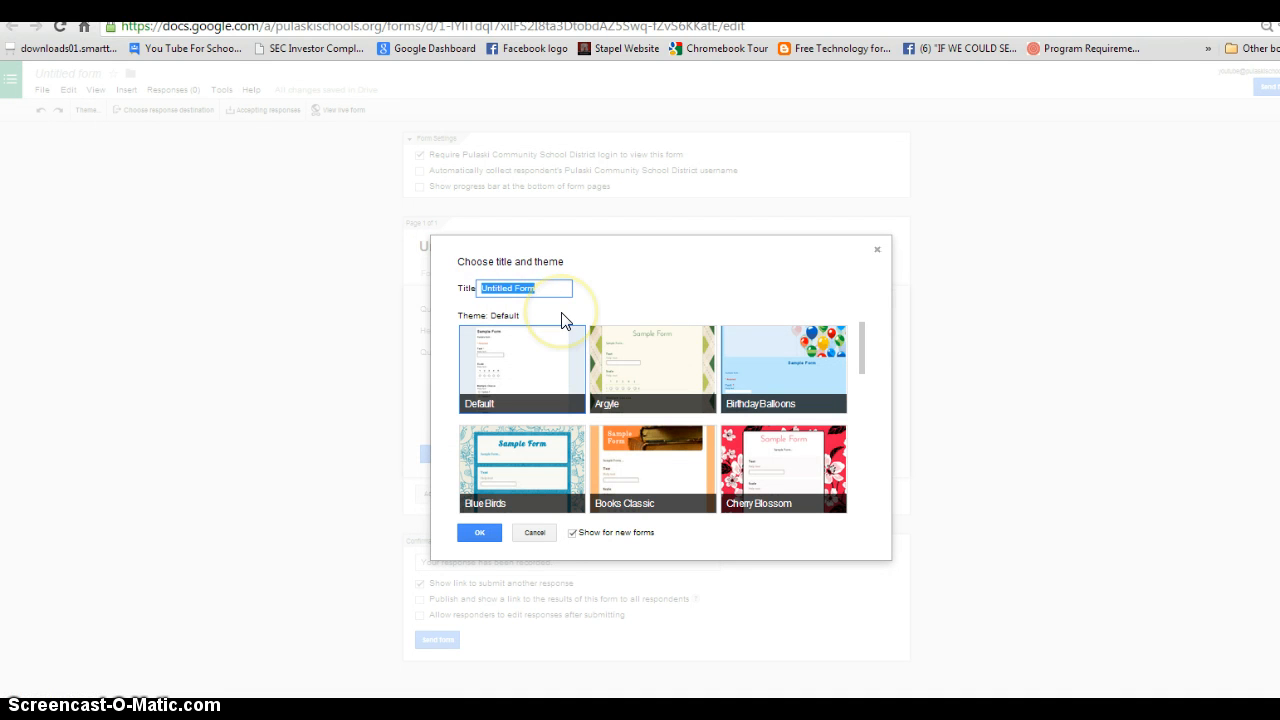
Title the new form "Student Survey" and accept it with the Default theme
{"action": "type", "text": "Student Survey"}
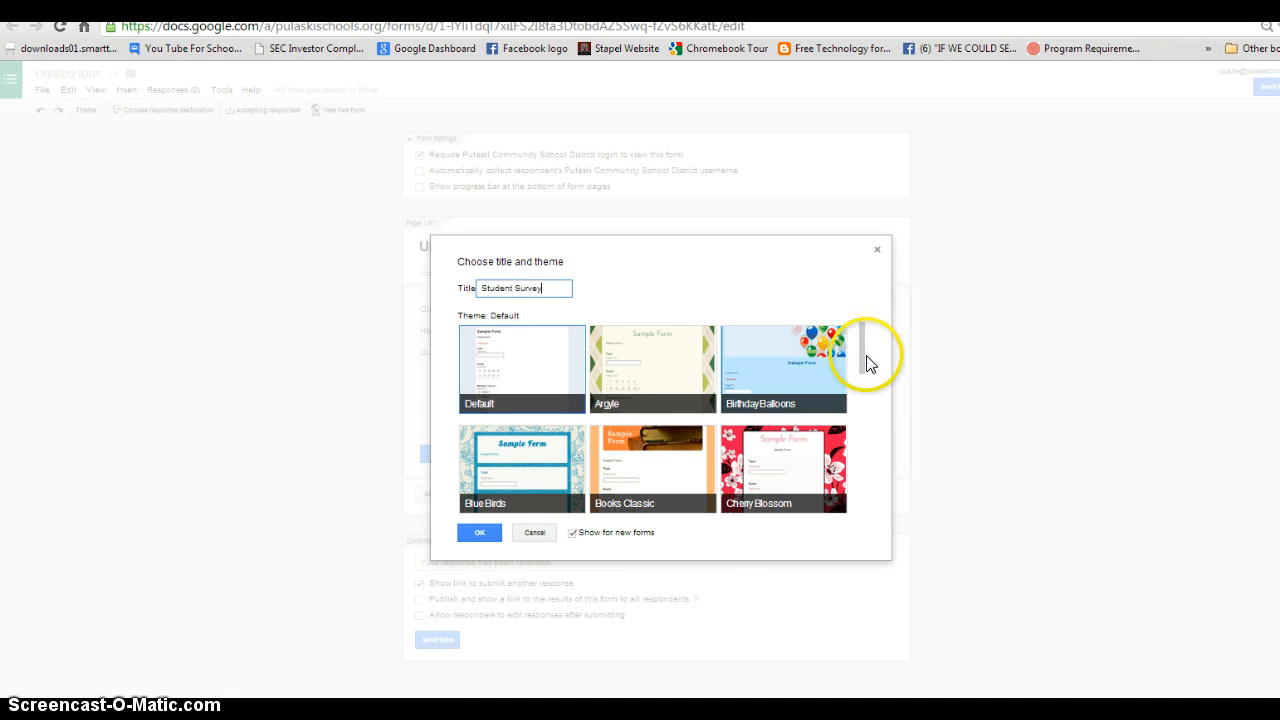
{"action": "left_click_drag", "start_coordinate": [861, 354], "coordinate": [862, 430]}
{"action": "scroll", "coordinate": [777, 478], "scroll_direction": "down", "scroll_amount": 1}
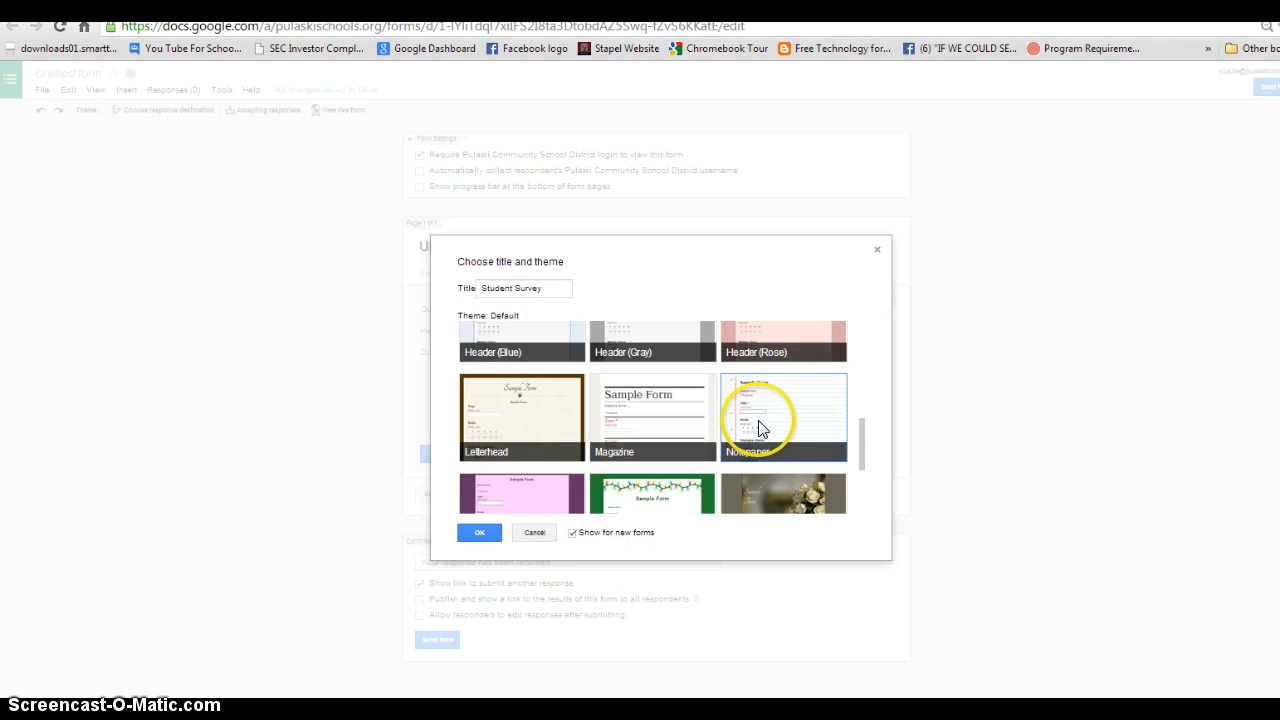
{"action": "left_click", "coordinate": [479, 535]}
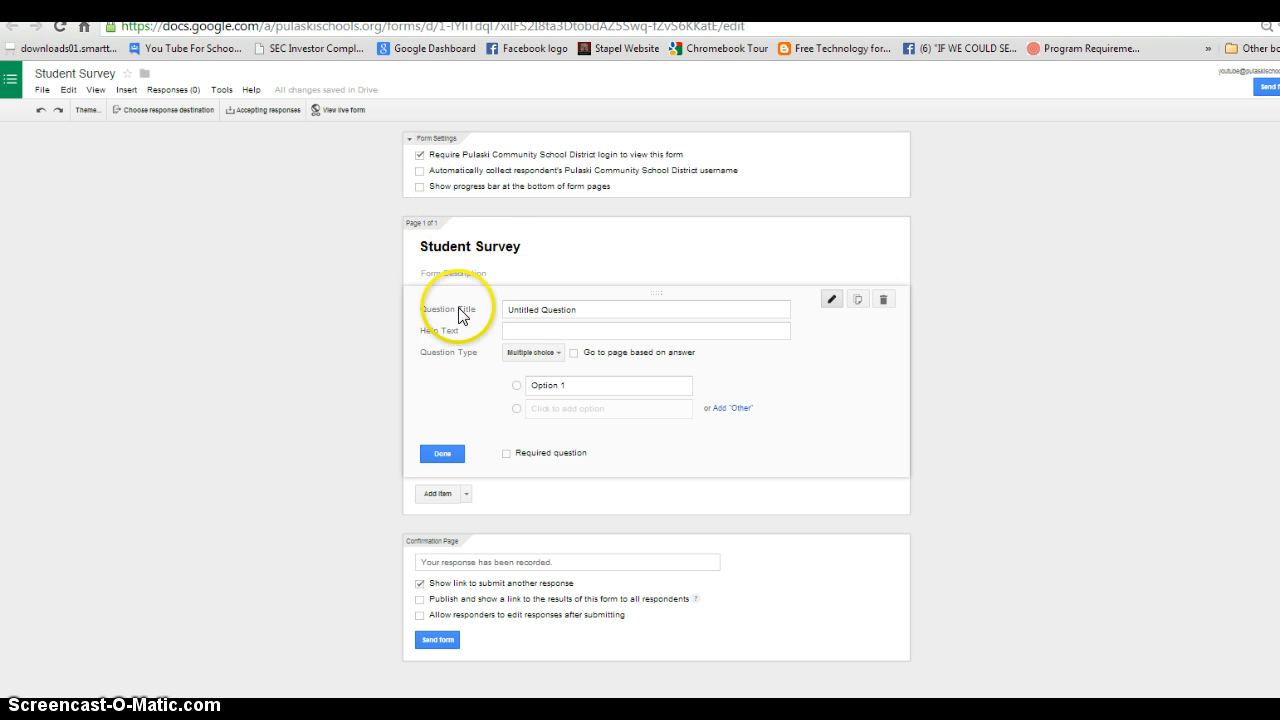
Replace the first question's placeholder title with "My teacher listens to me."
{"action": "left_click", "coordinate": [478, 246]}
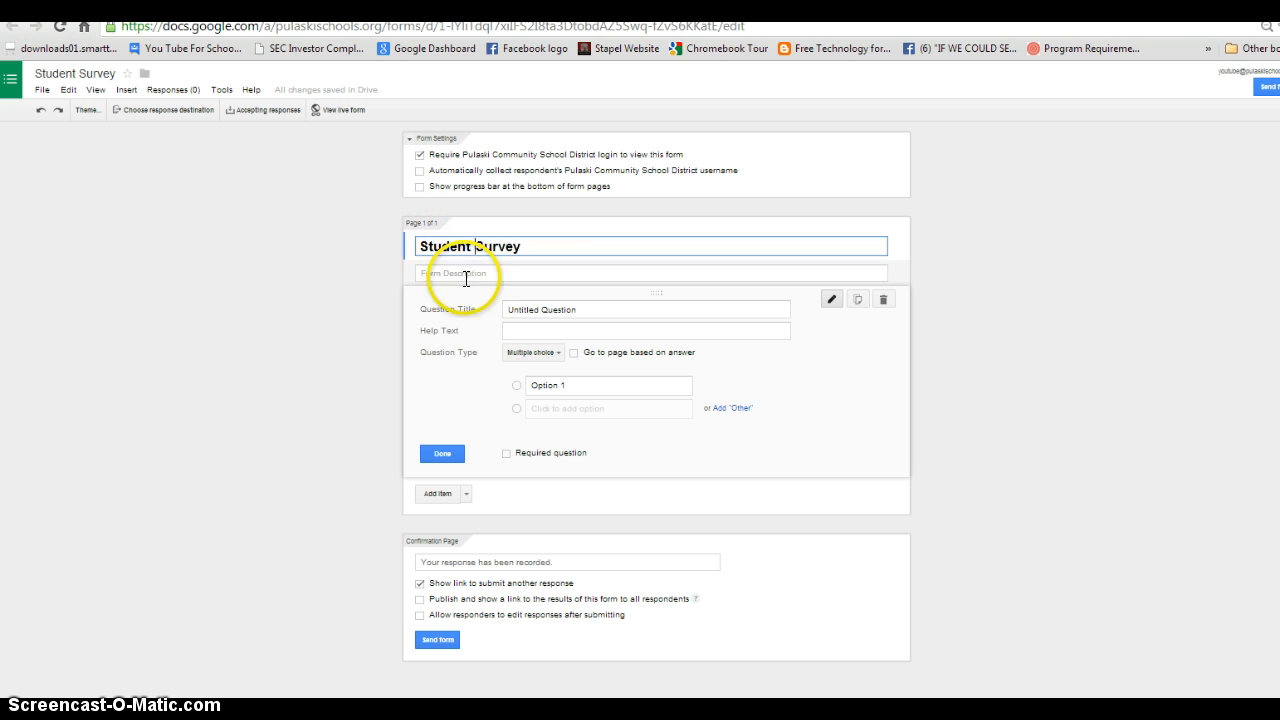
{"action": "left_click", "coordinate": [466, 273]}
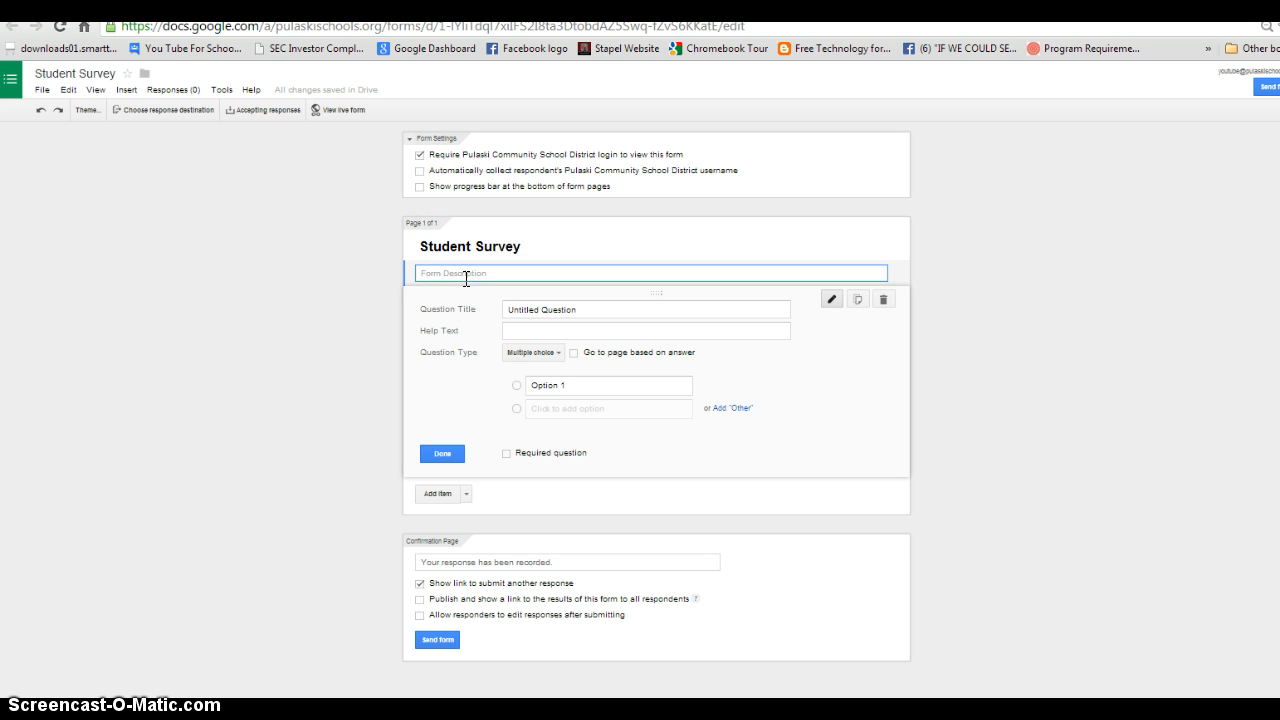
{"action": "left_click", "coordinate": [552, 309]}
{"action": "left_click_drag", "start_coordinate": [580, 307], "coordinate": [455, 309]}
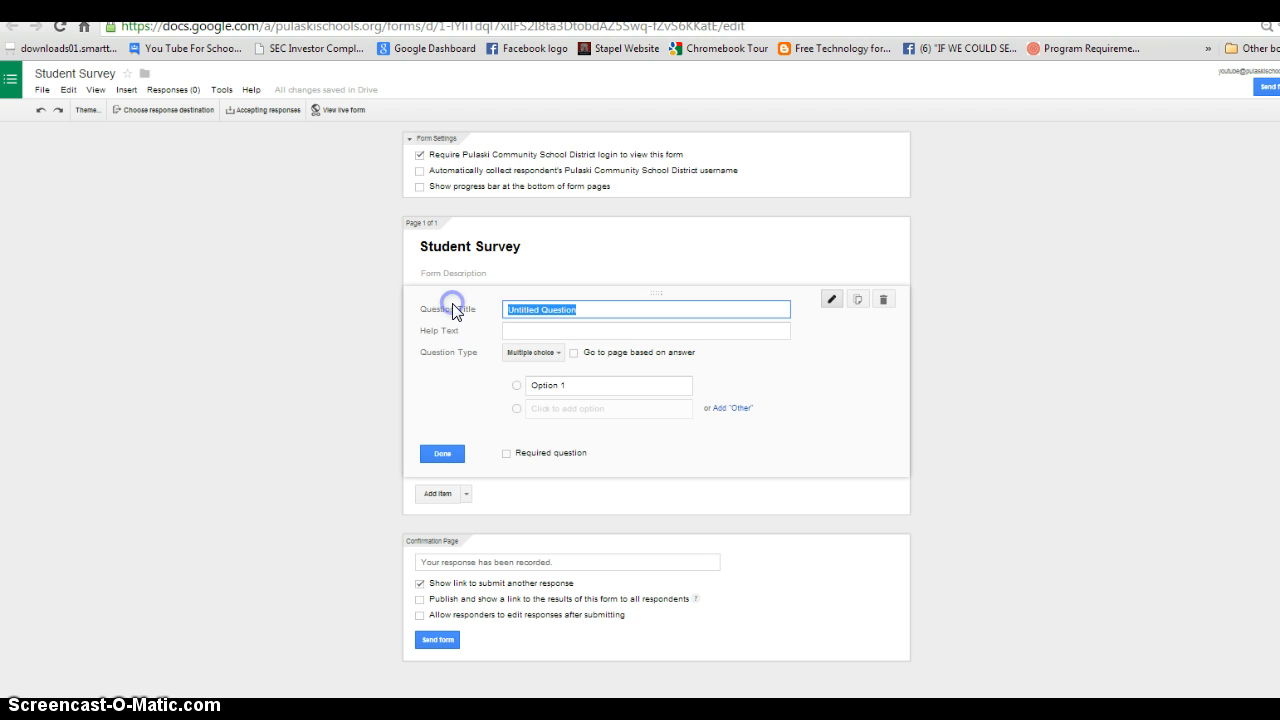
{"action": "type", "text": "My teacher listens to me."}
{"action": "left_click", "coordinate": [520, 329]}
Try the Text, Paragraph text, Multiple choice, Checkboxes and Choose from a list types on the first question
{"action": "left_click", "coordinate": [553, 354]}
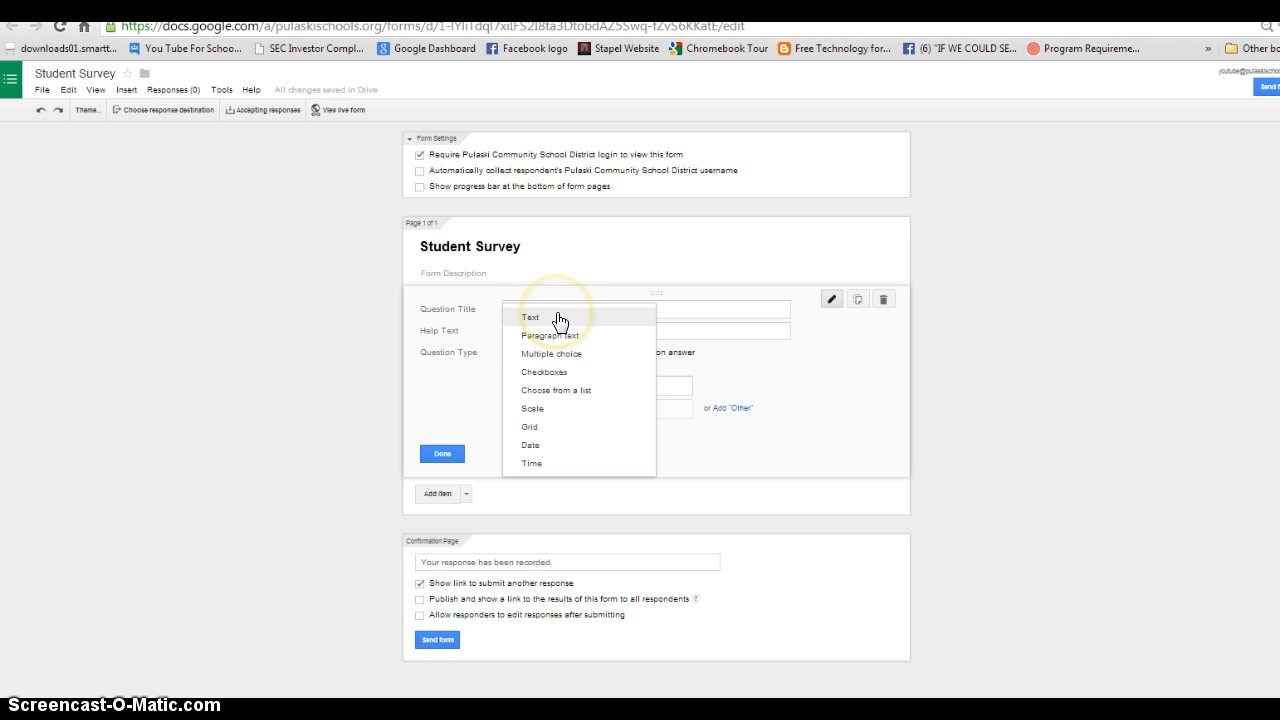
{"action": "left_click", "coordinate": [558, 318]}
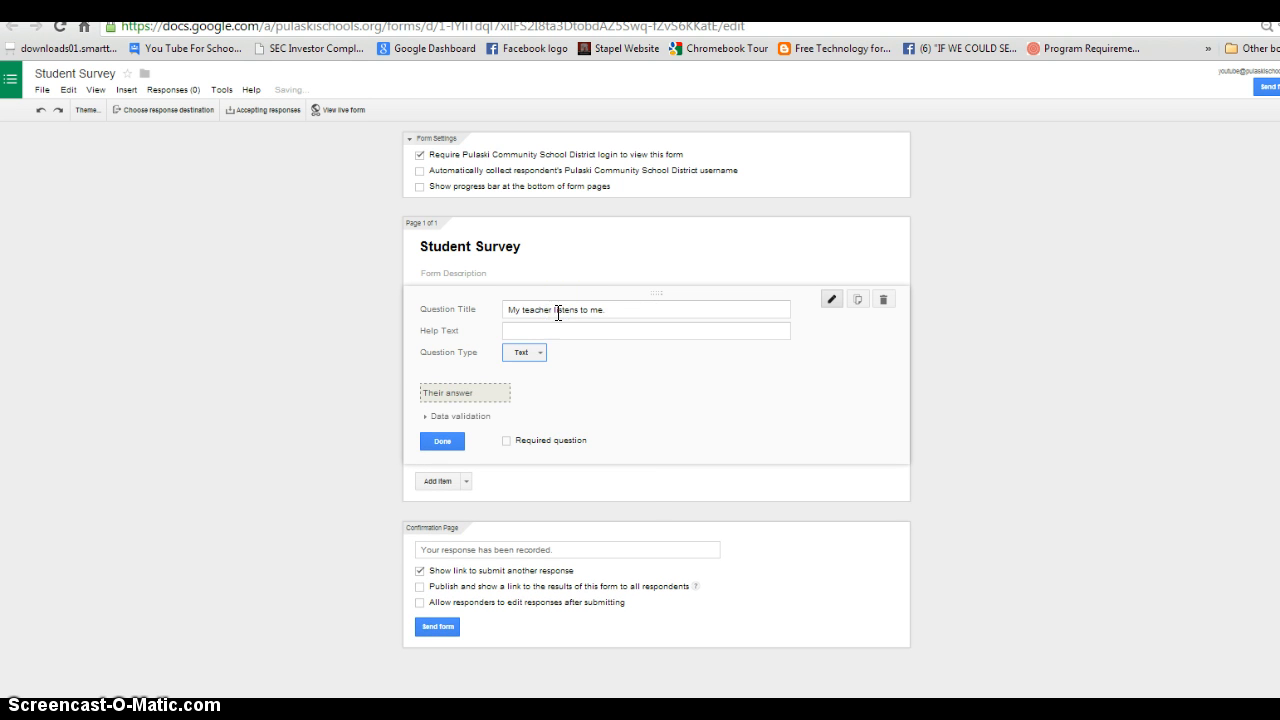
{"action": "left_click", "coordinate": [541, 362]}
{"action": "left_click", "coordinate": [548, 372]}
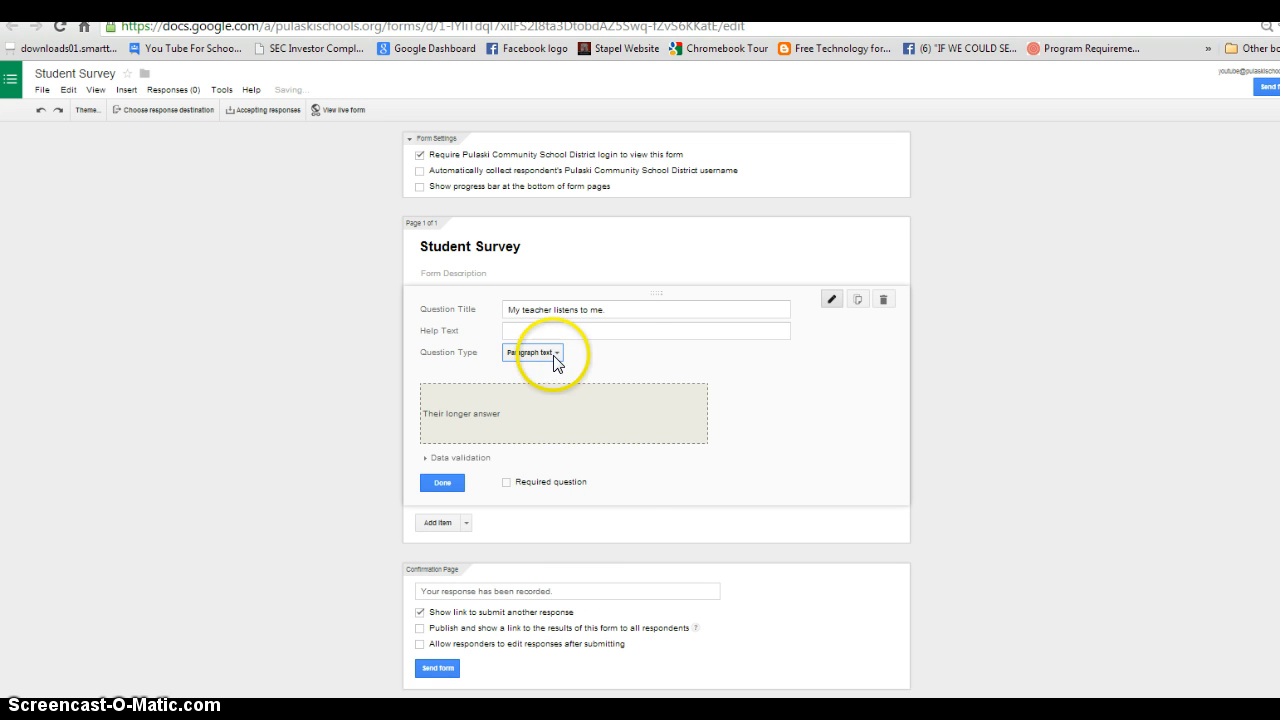
{"action": "left_click", "coordinate": [551, 356]}
{"action": "left_click", "coordinate": [561, 378]}
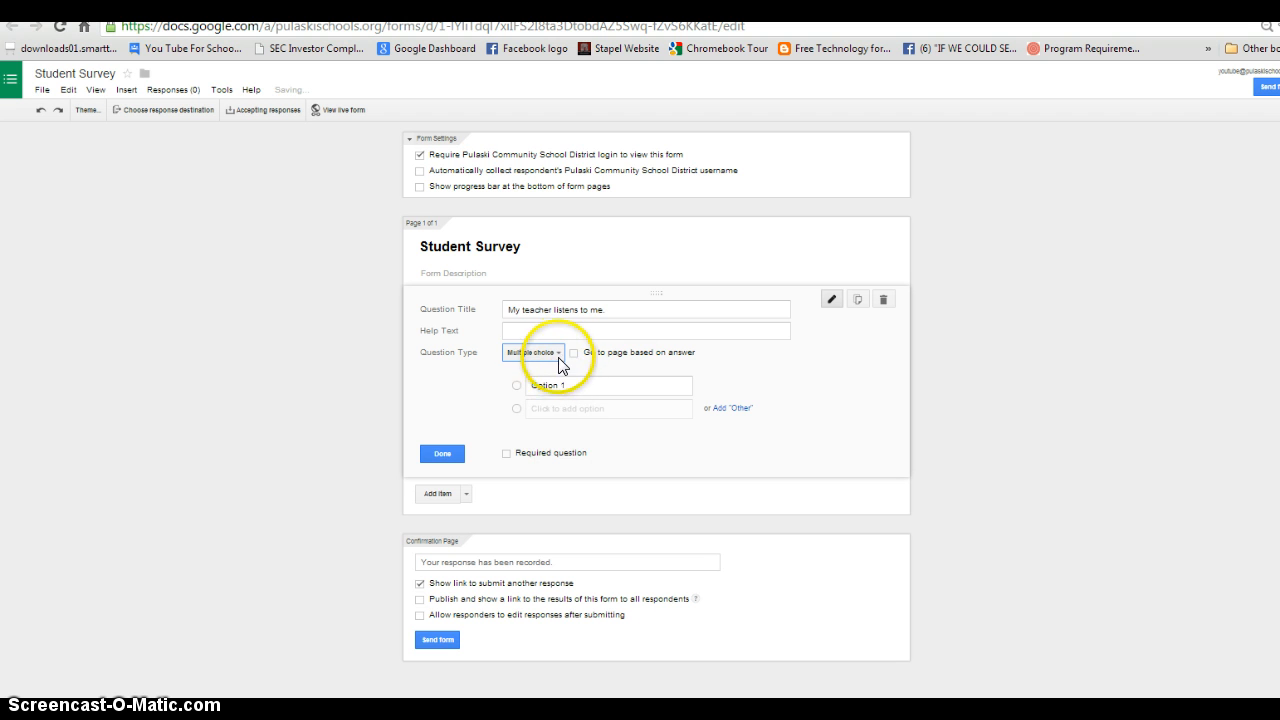
{"action": "left_click", "coordinate": [558, 356]}
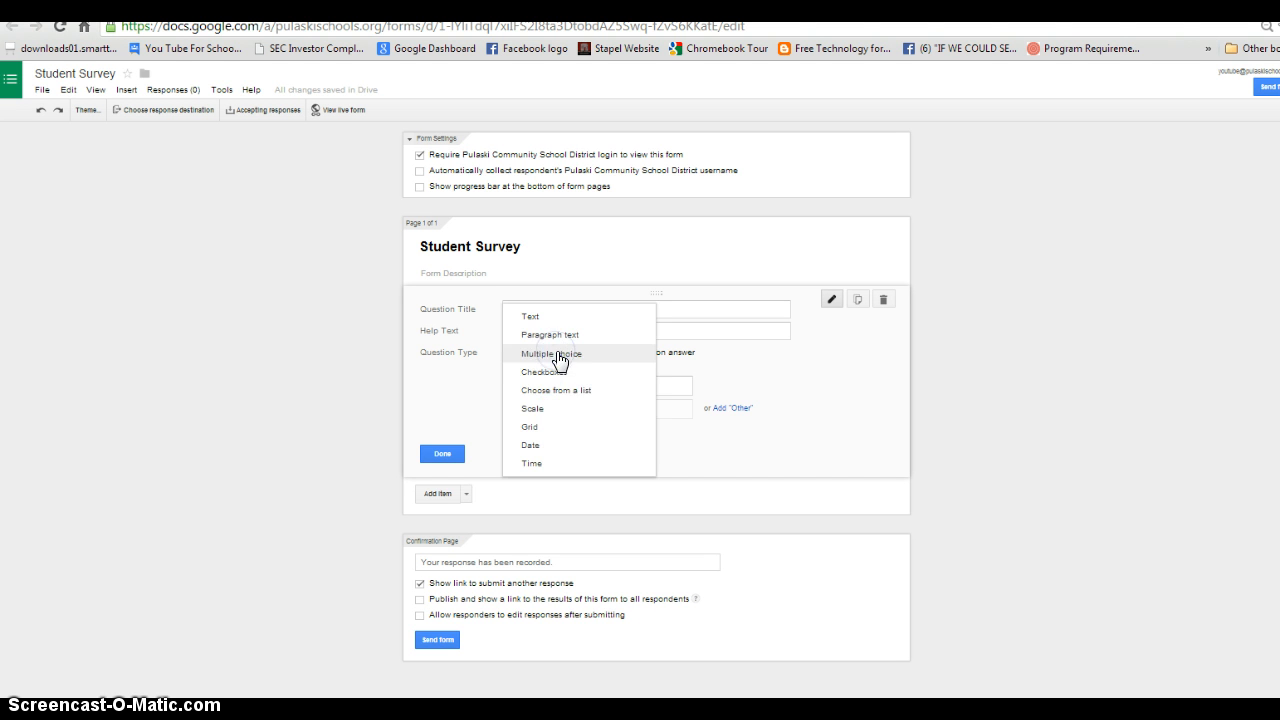
{"action": "left_click", "coordinate": [558, 374]}
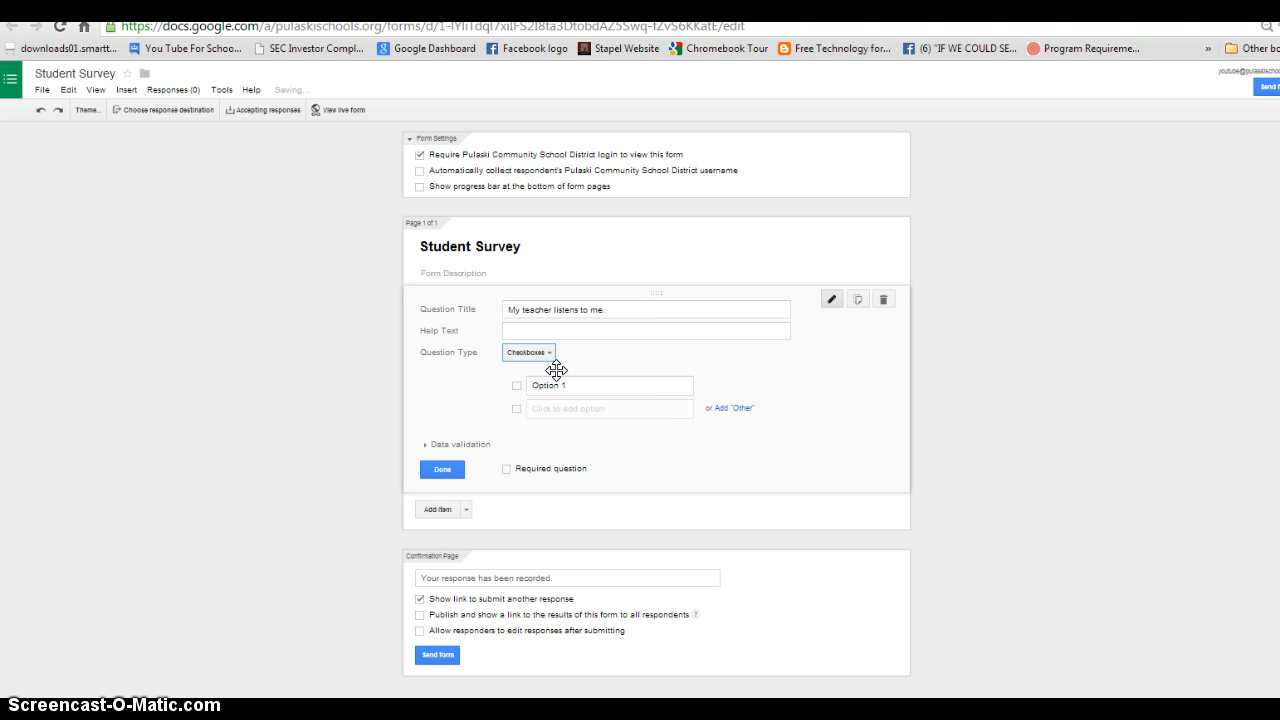
{"action": "left_click", "coordinate": [545, 354]}
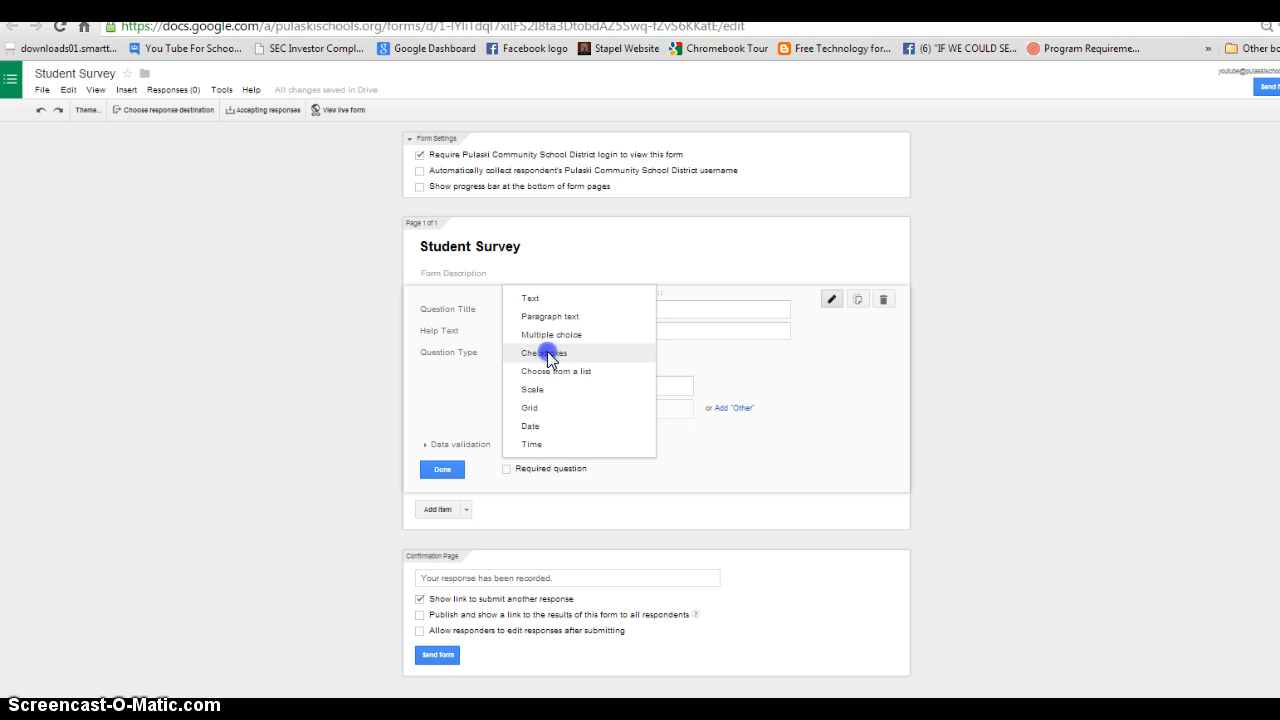
{"action": "left_click", "coordinate": [551, 372]}
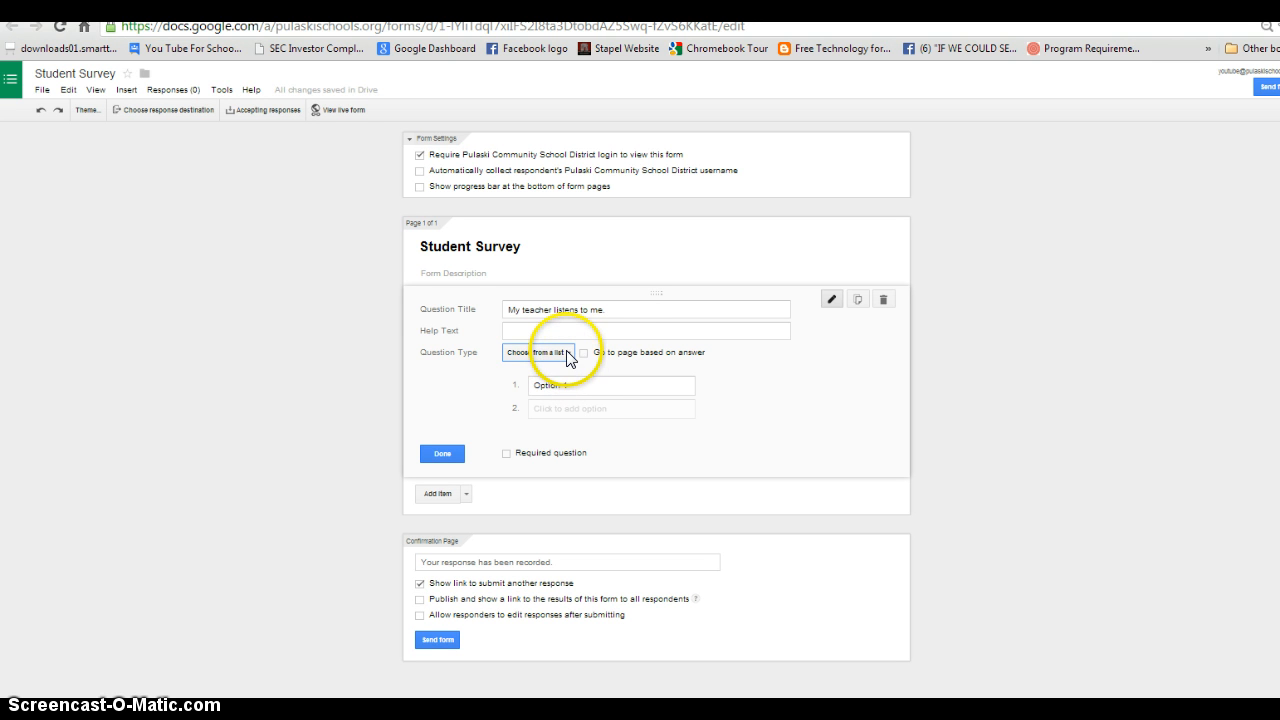
Change the first question's type to Scale and set its range from 1 to 3
{"action": "left_click", "coordinate": [568, 358]}
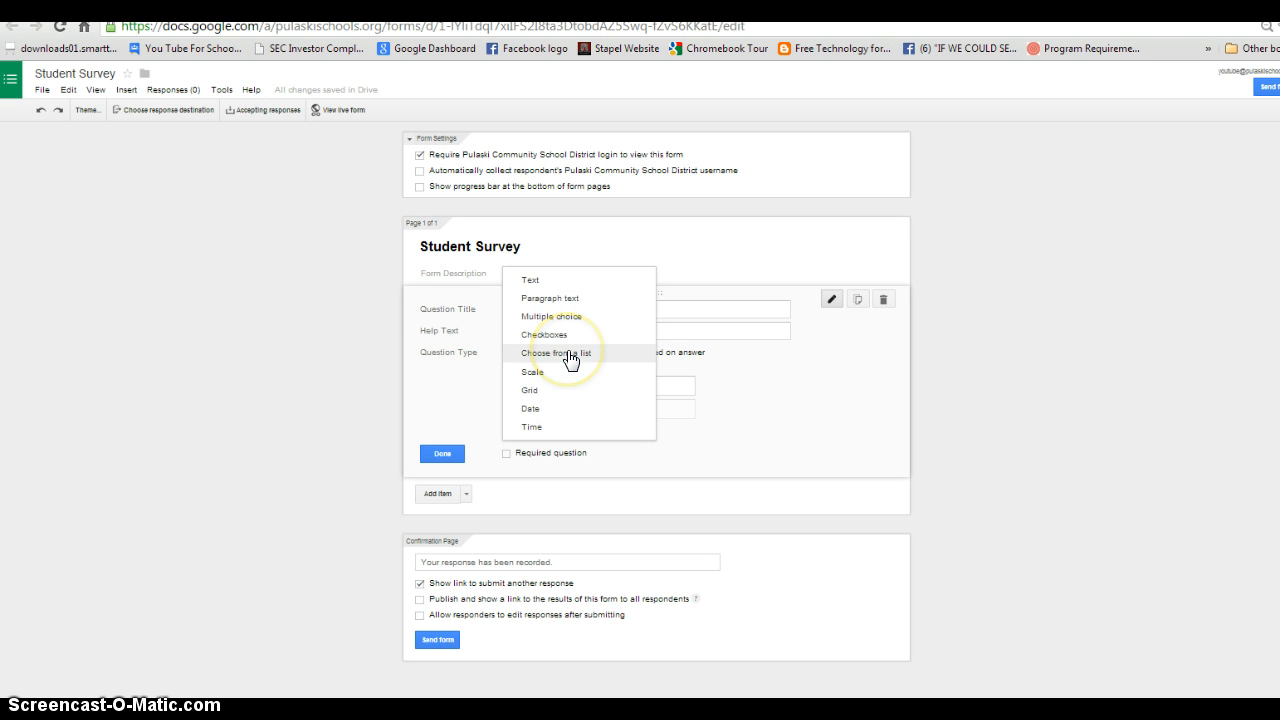
{"action": "left_click", "coordinate": [558, 370]}
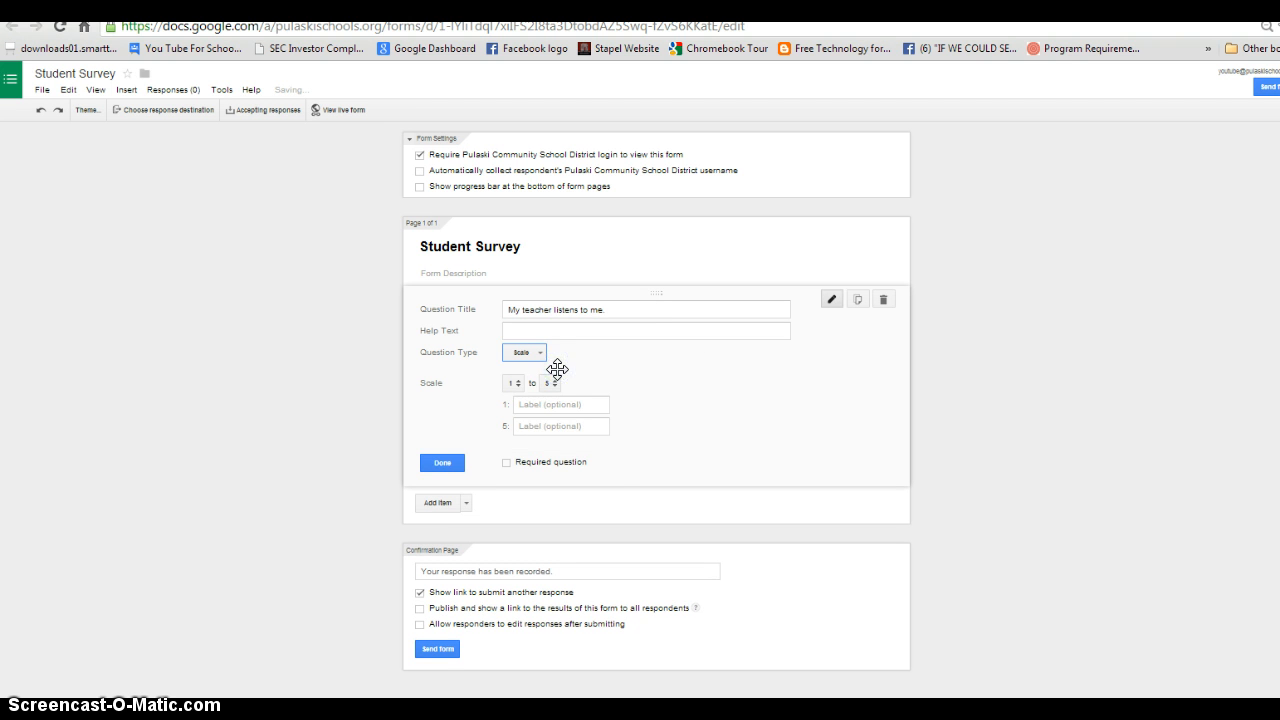
{"action": "left_click", "coordinate": [552, 384]}
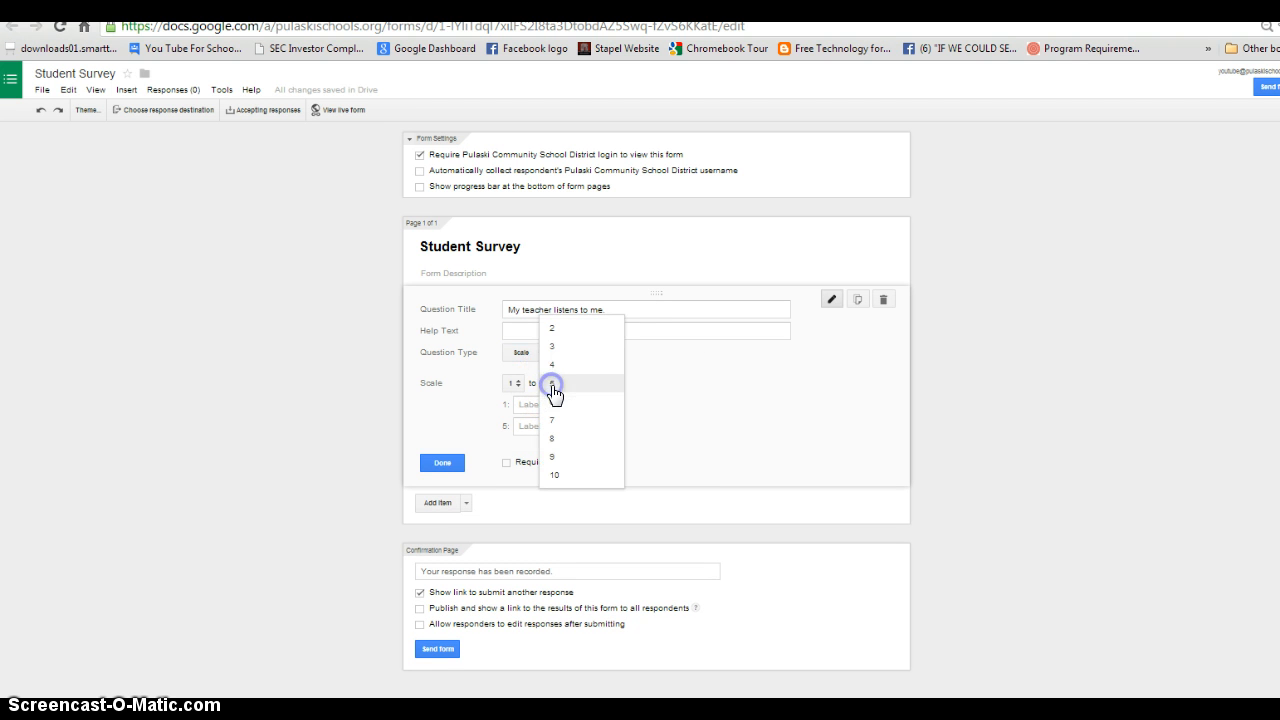
{"action": "left_click", "coordinate": [555, 385]}
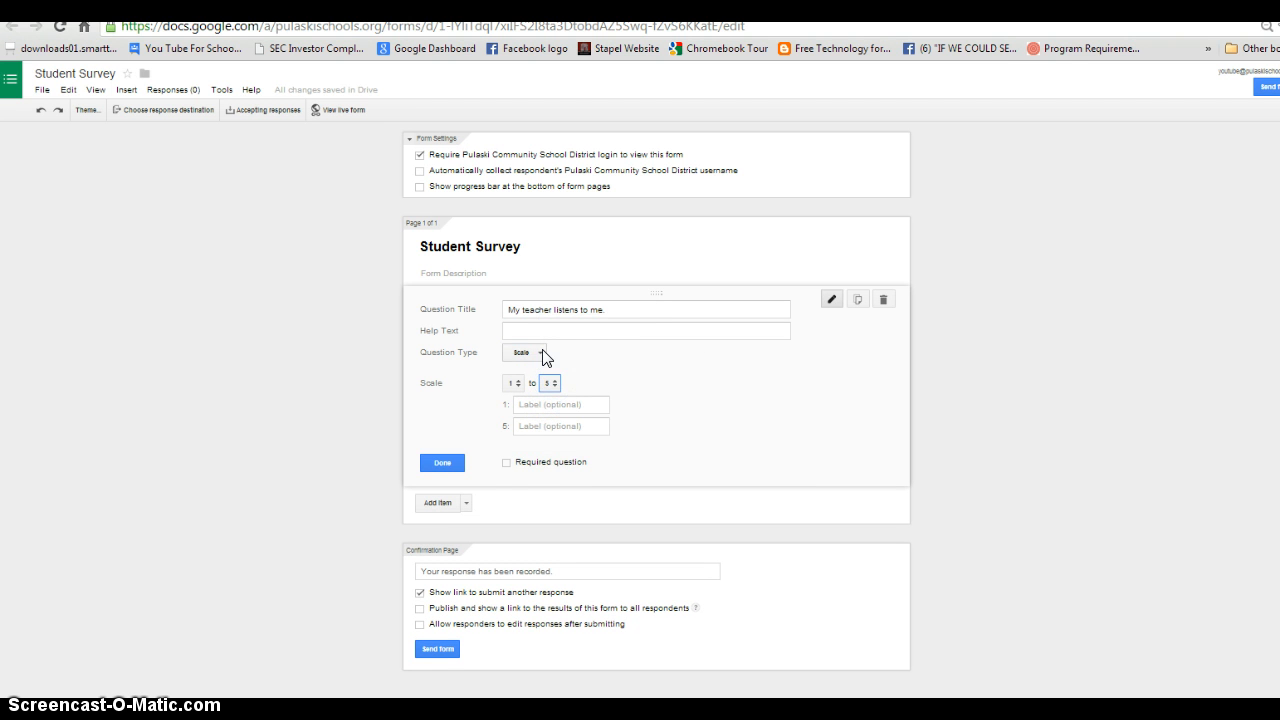
{"action": "left_click", "coordinate": [541, 356]}
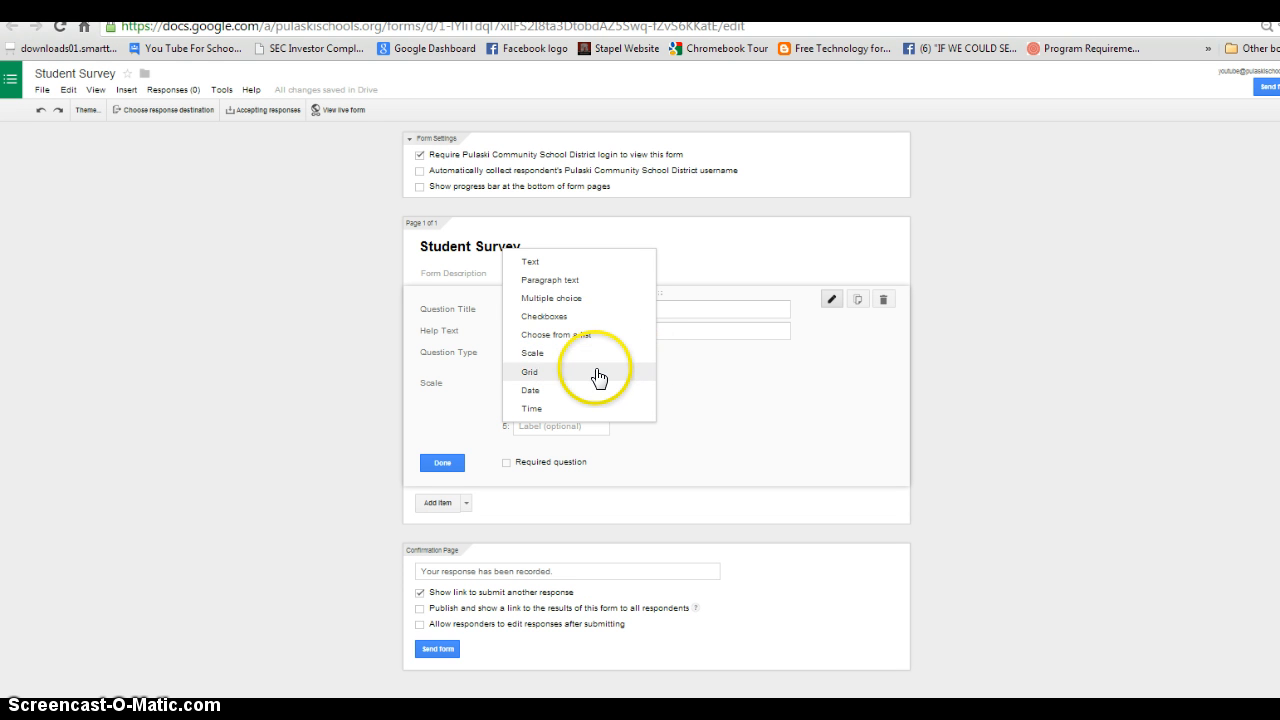
{"action": "left_click", "coordinate": [691, 383]}
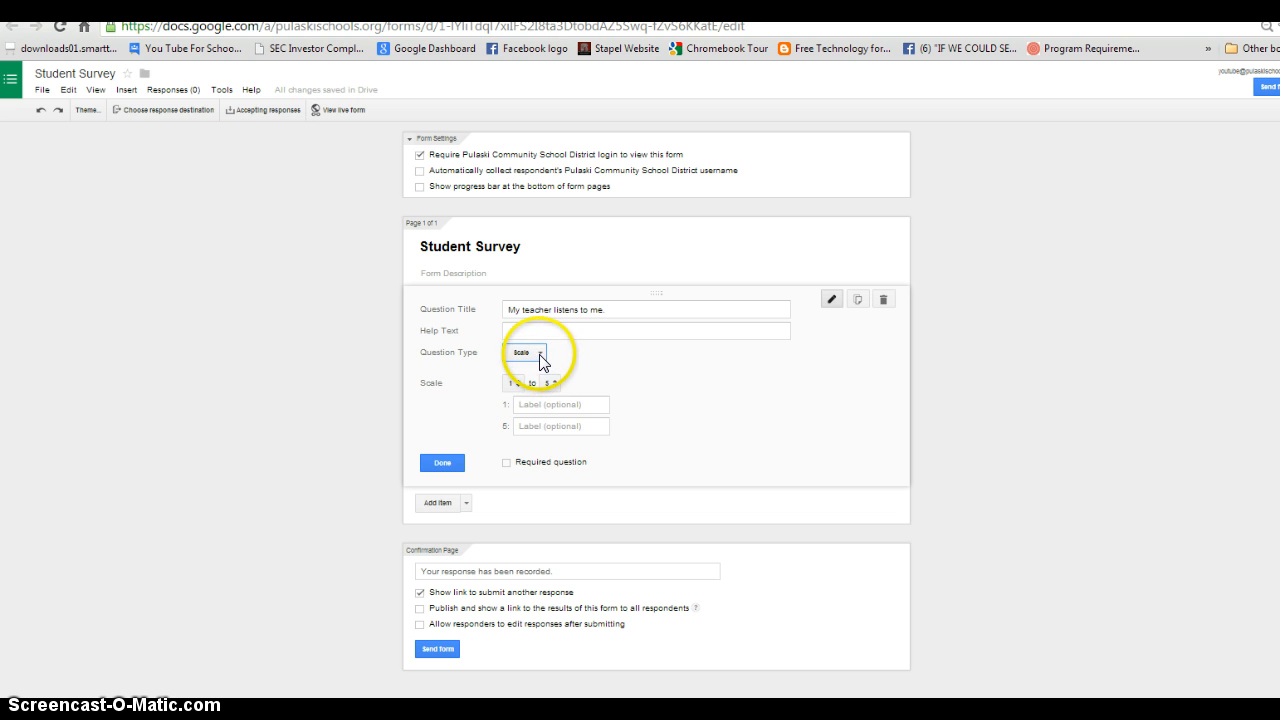
{"action": "left_click", "coordinate": [550, 383]}
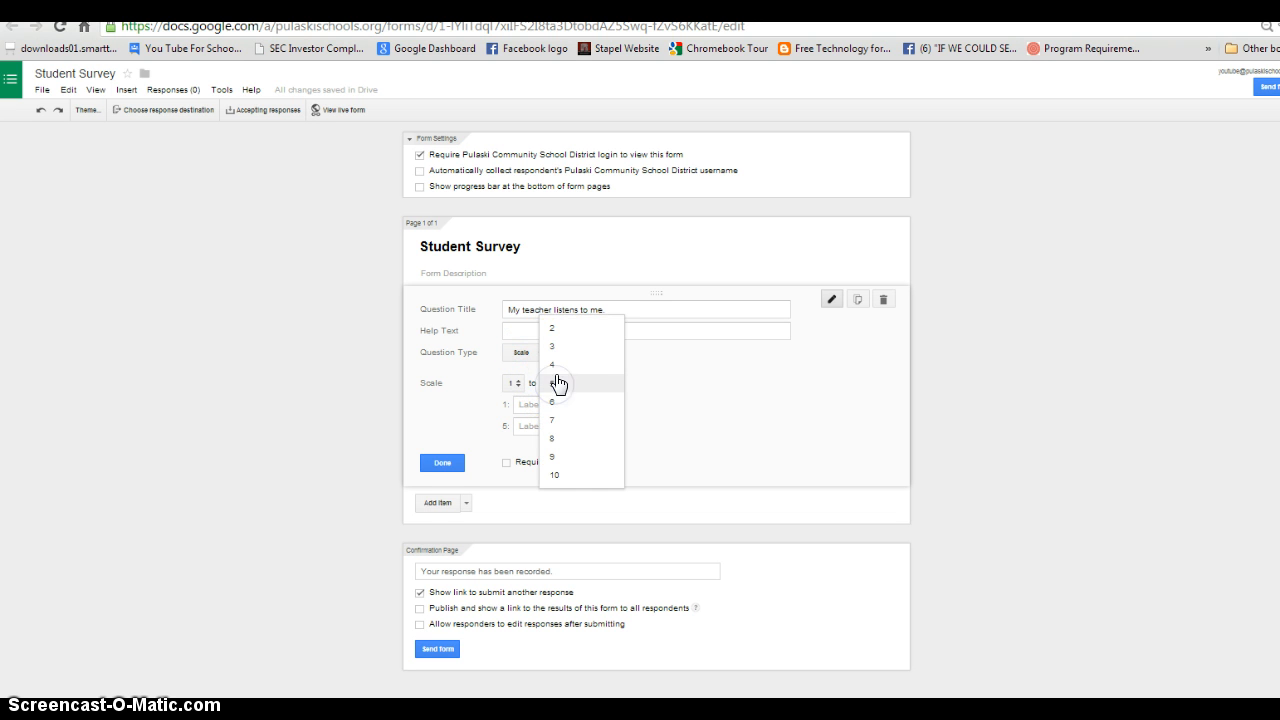
{"action": "left_click", "coordinate": [561, 350]}
Label scale end 1 "Always listens to me." and end 3 "Rarely listens to me.", and finish the question
{"action": "left_click", "coordinate": [562, 404]}
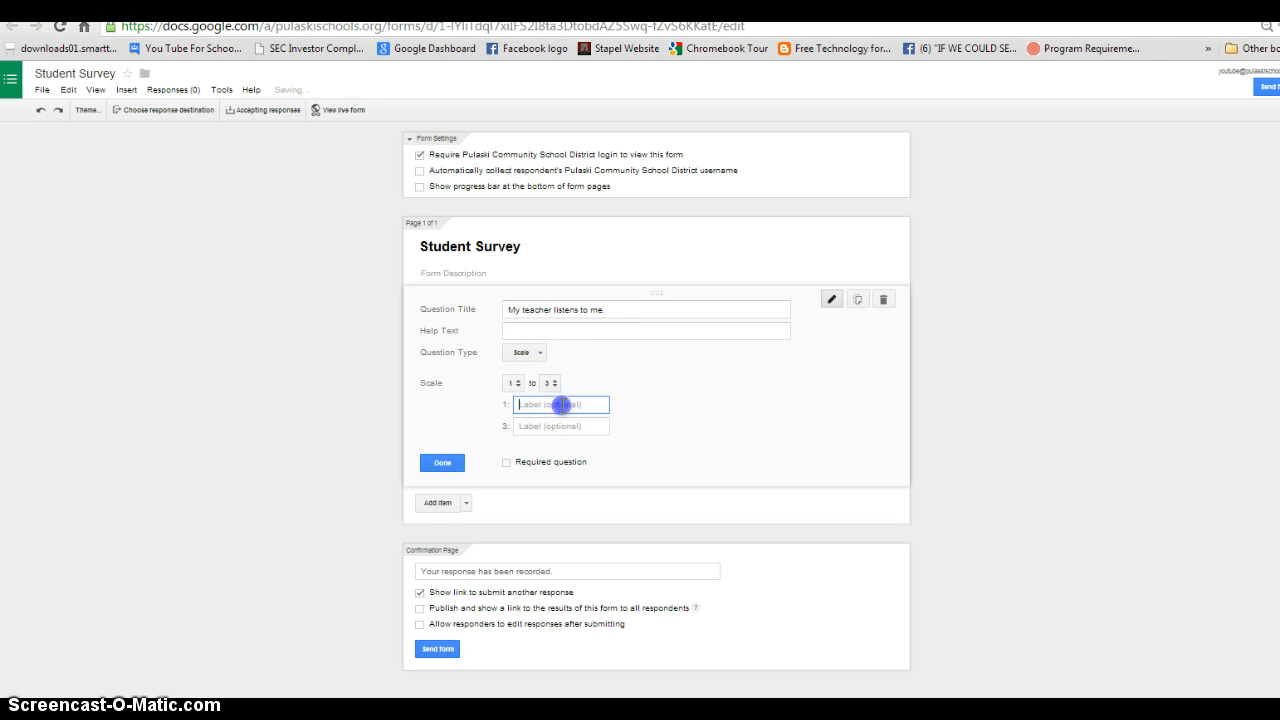
{"action": "type", "text": "Always lis"}
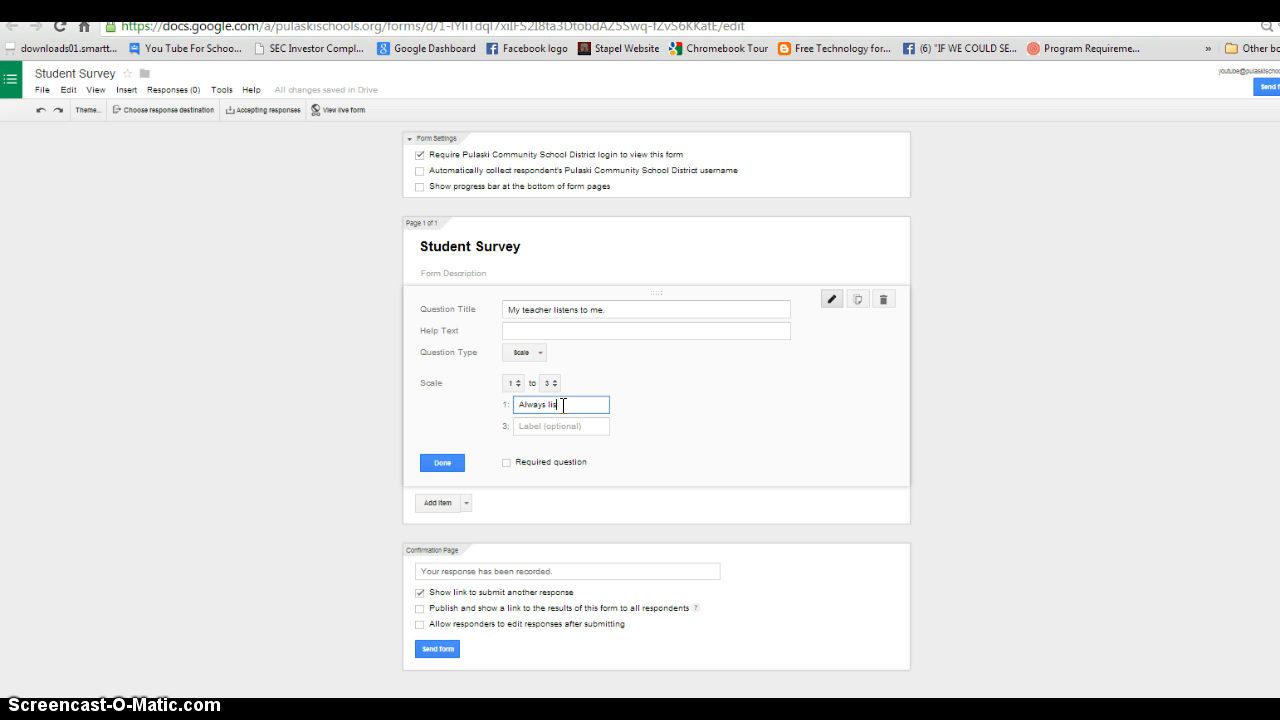
{"action": "type", "text": "tens to me."}
{"action": "left_click", "coordinate": [582, 426]}
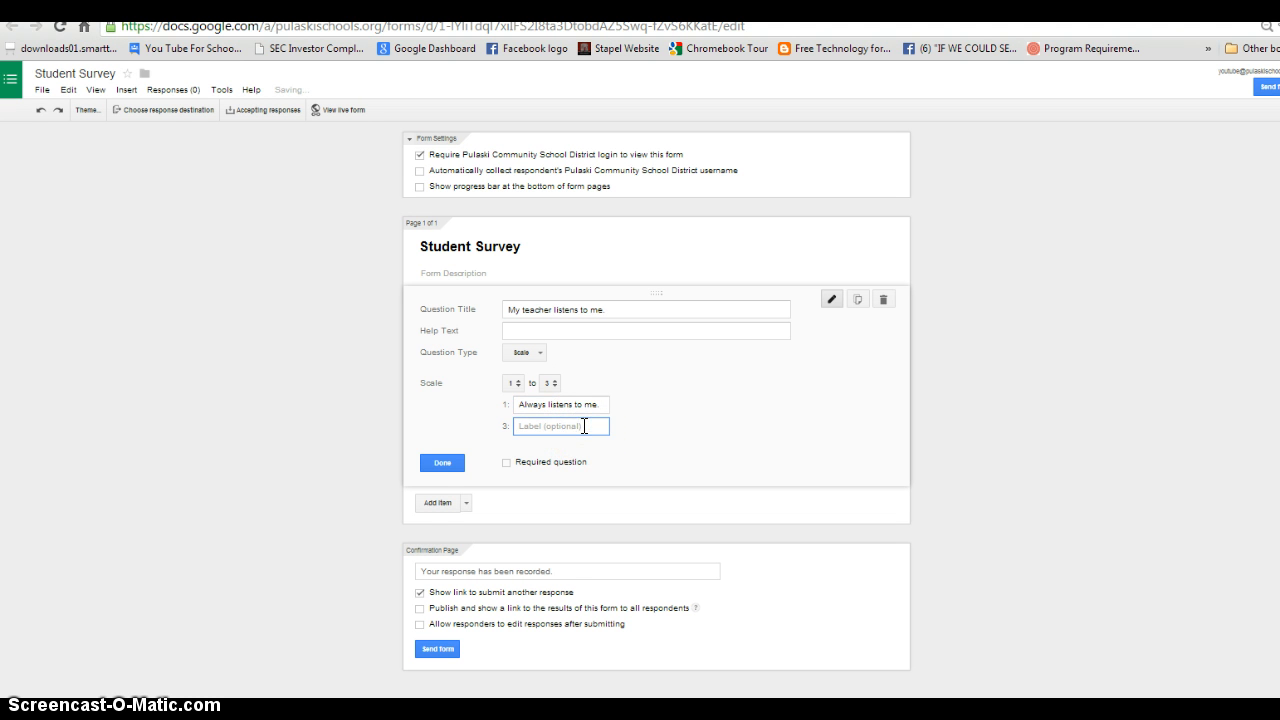
{"action": "type", "text": "R"}
{"action": "key", "text": "BackSpace"}
{"action": "type", "text": "Rarely listens to me."}
{"action": "left_click", "coordinate": [452, 464]}
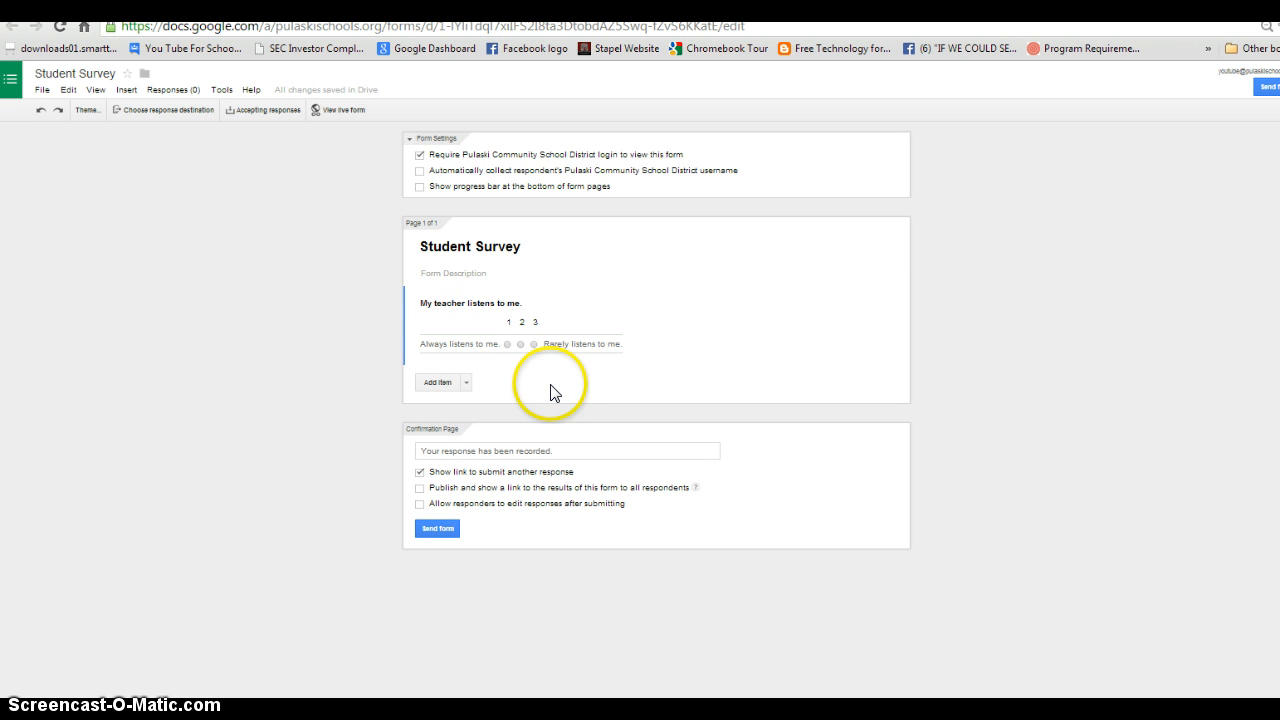
Add a Scale question titled "My teacher allows me to demonstrate my learning in a variety of ways."
{"action": "left_click", "coordinate": [466, 384]}
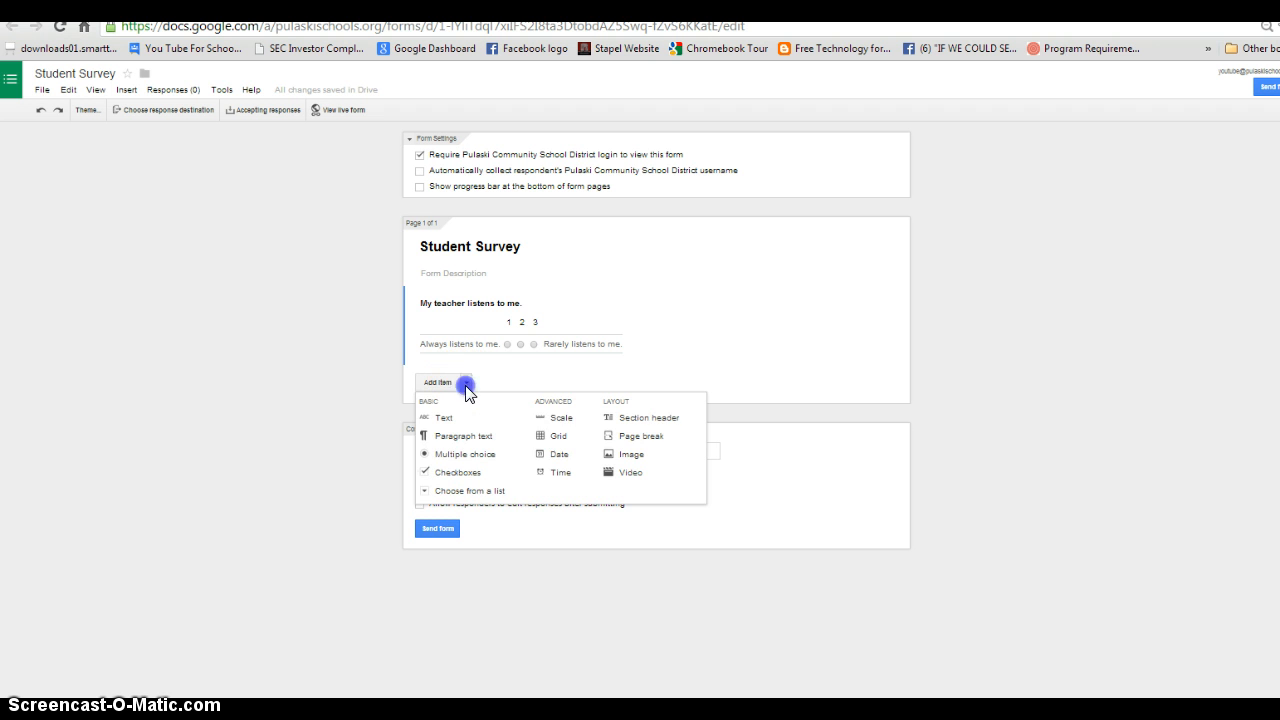
{"action": "left_click", "coordinate": [562, 420]}
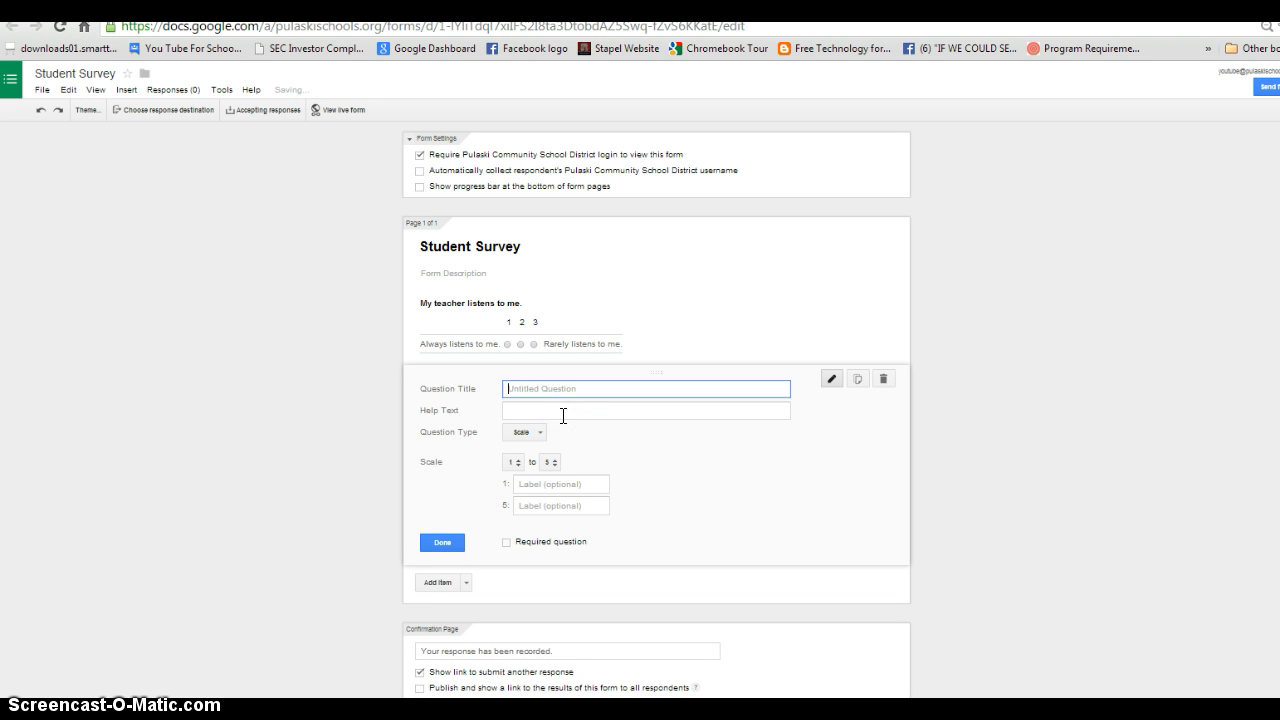
{"action": "type", "text": "My teacher allows me to demonstrate my"}
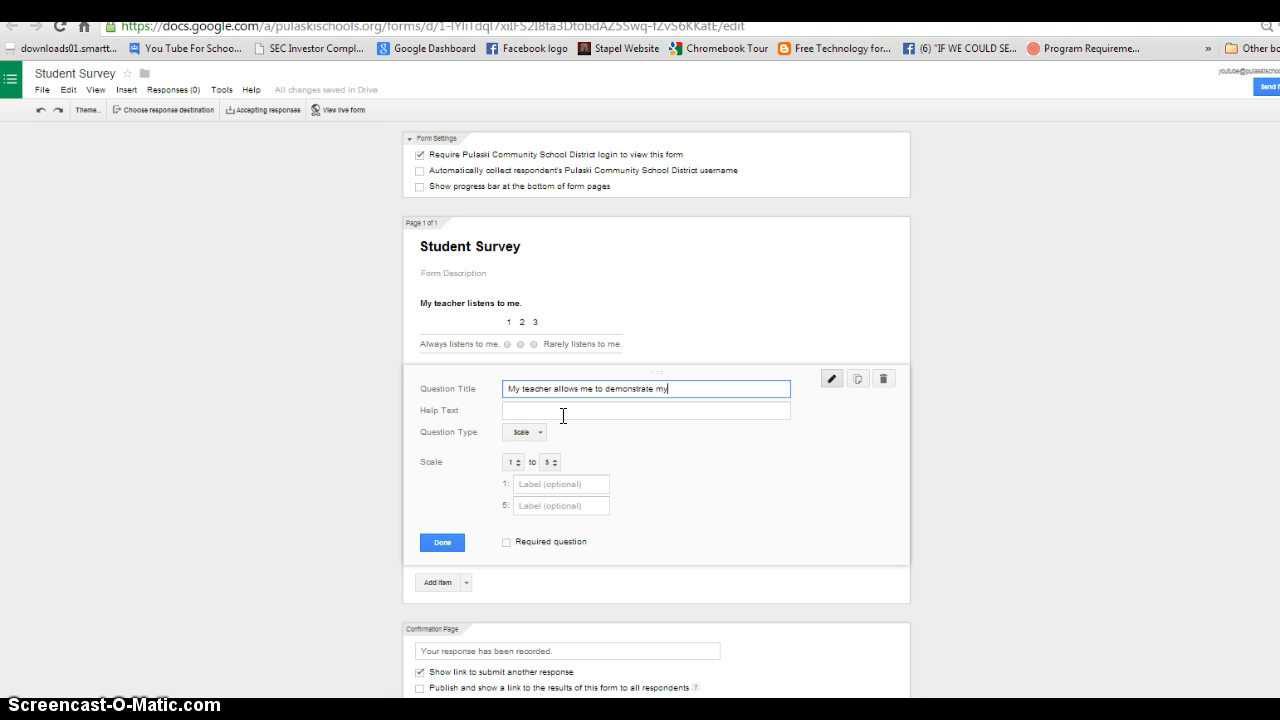
{"action": "type", "text": " learing n"}
{"action": "key", "text": "BackSpace"}
{"action": "key", "text": "BackSpace"}
{"action": "key", "text": "BackSpace"}
{"action": "type", "text": "ning a"}
{"action": "key", "text": "BackSpace"}
{"action": "type", "text": "in a variety of ways."}
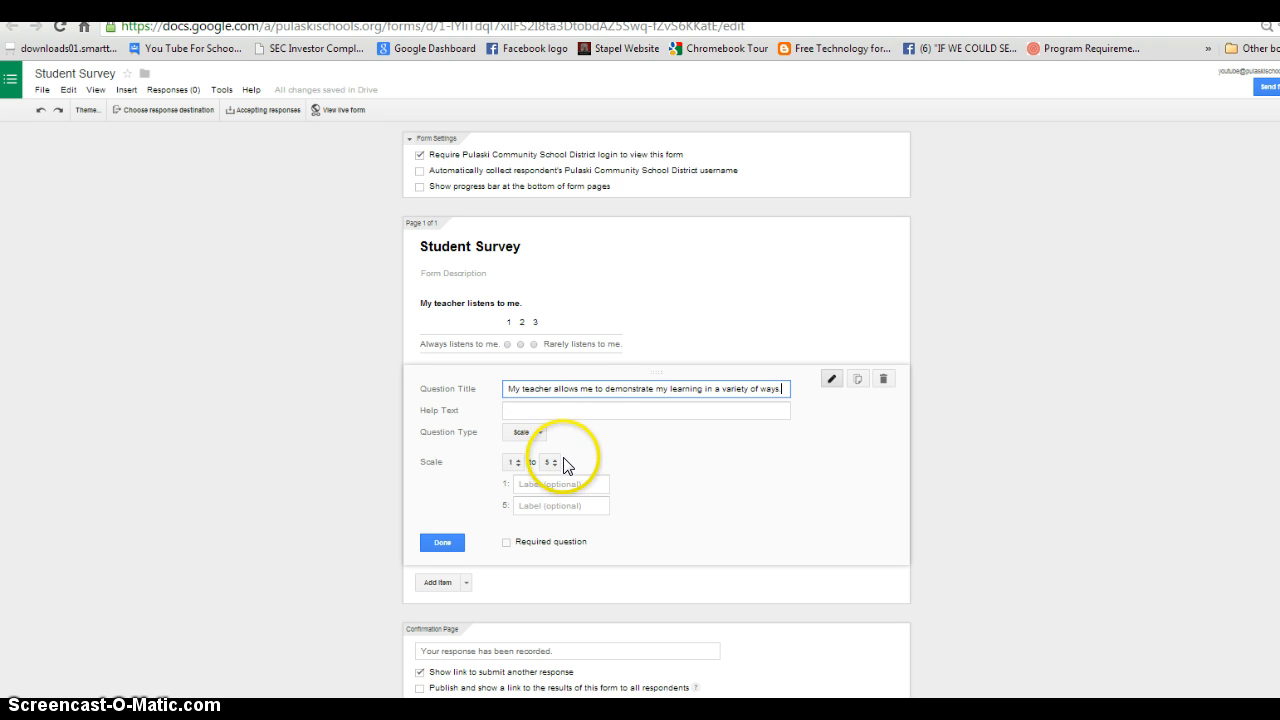
Set the second question's scale from 1 to 3 and label end 1 "Offers many opportunies."
{"action": "left_click", "coordinate": [550, 463]}
{"action": "left_click", "coordinate": [553, 427]}
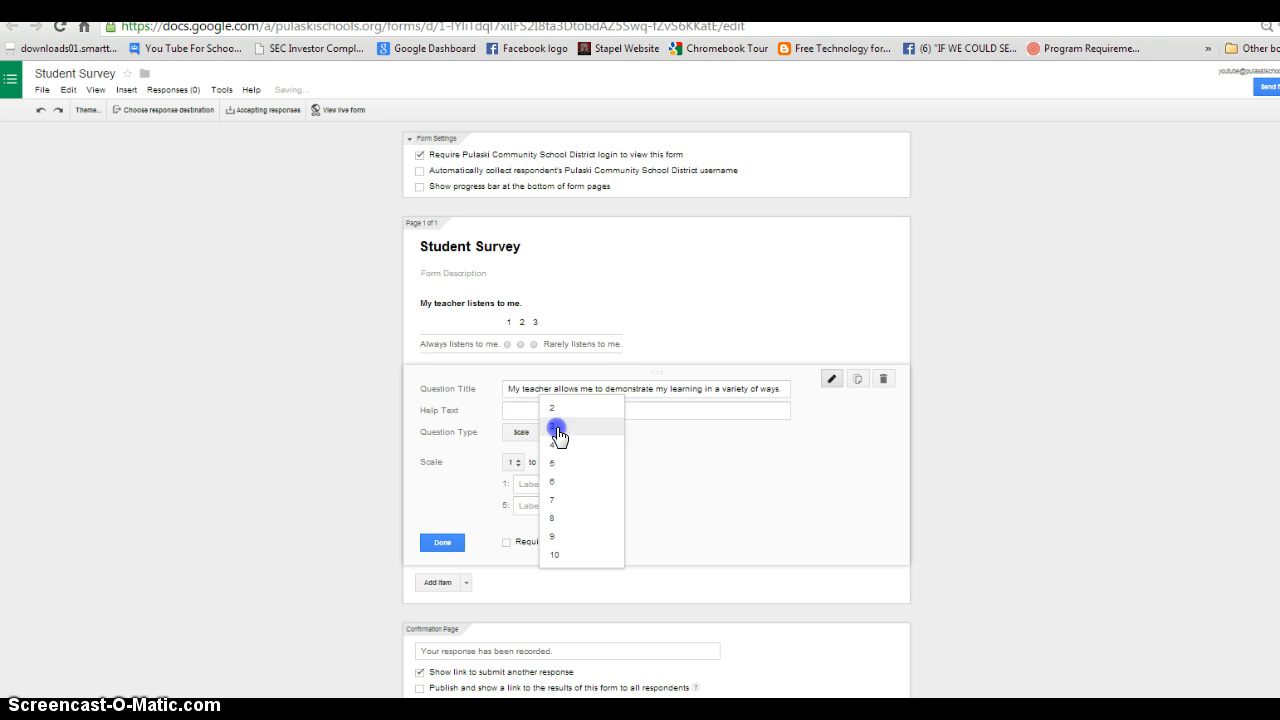
{"action": "left_click", "coordinate": [563, 483]}
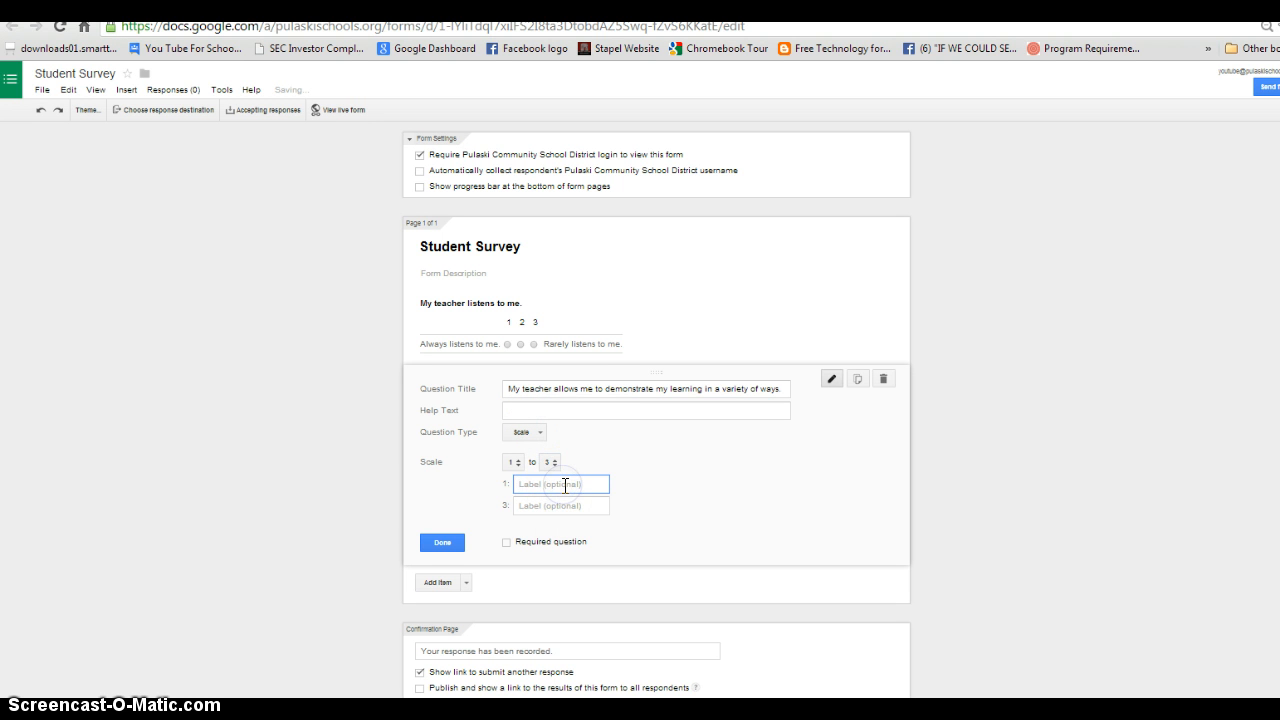
{"action": "type", "text": "Alw"}
{"action": "key", "text": "BackSpace"}
{"action": "key", "text": "BackSpace"}
{"action": "key", "text": "BackSpace"}
{"action": "type", "text": "Of"}
{"action": "type", "text": "fers many opportunies"}
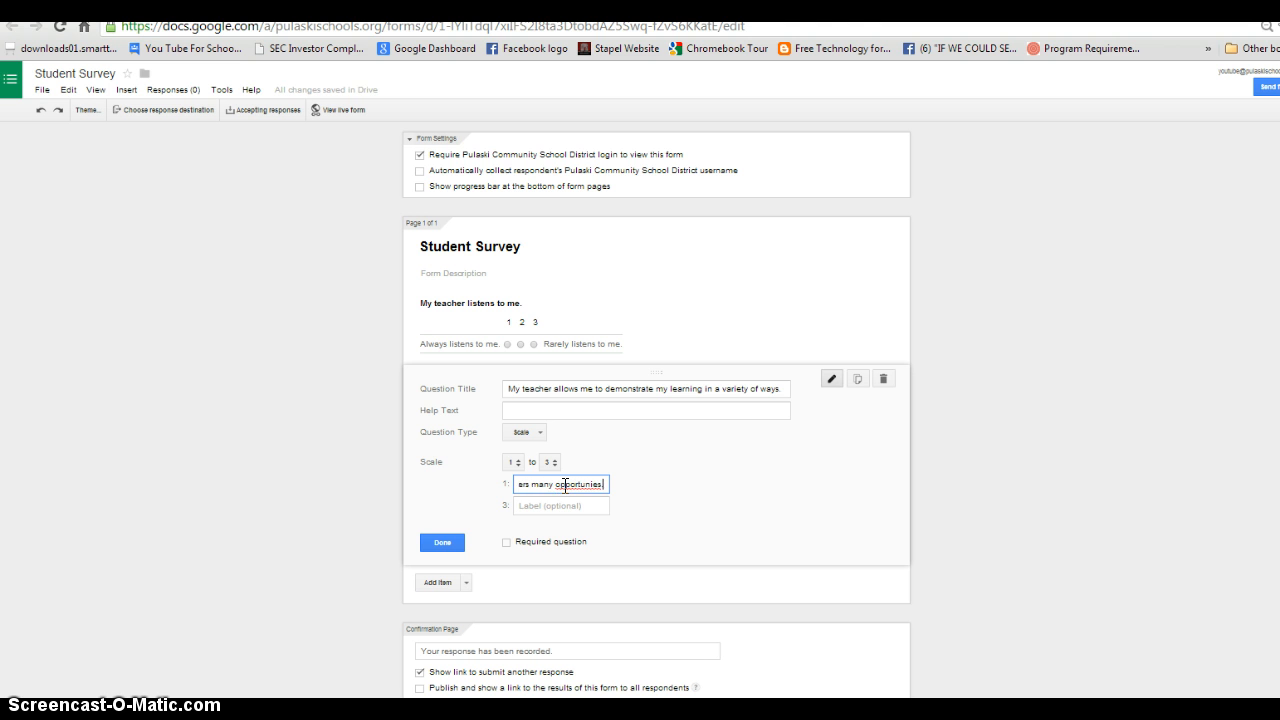
Label end 3 of the second question's scale "Rarely offers opportunities." and finish the question
{"action": "key", "text": "Tab"}
{"action": "type", "text": "Raf"}
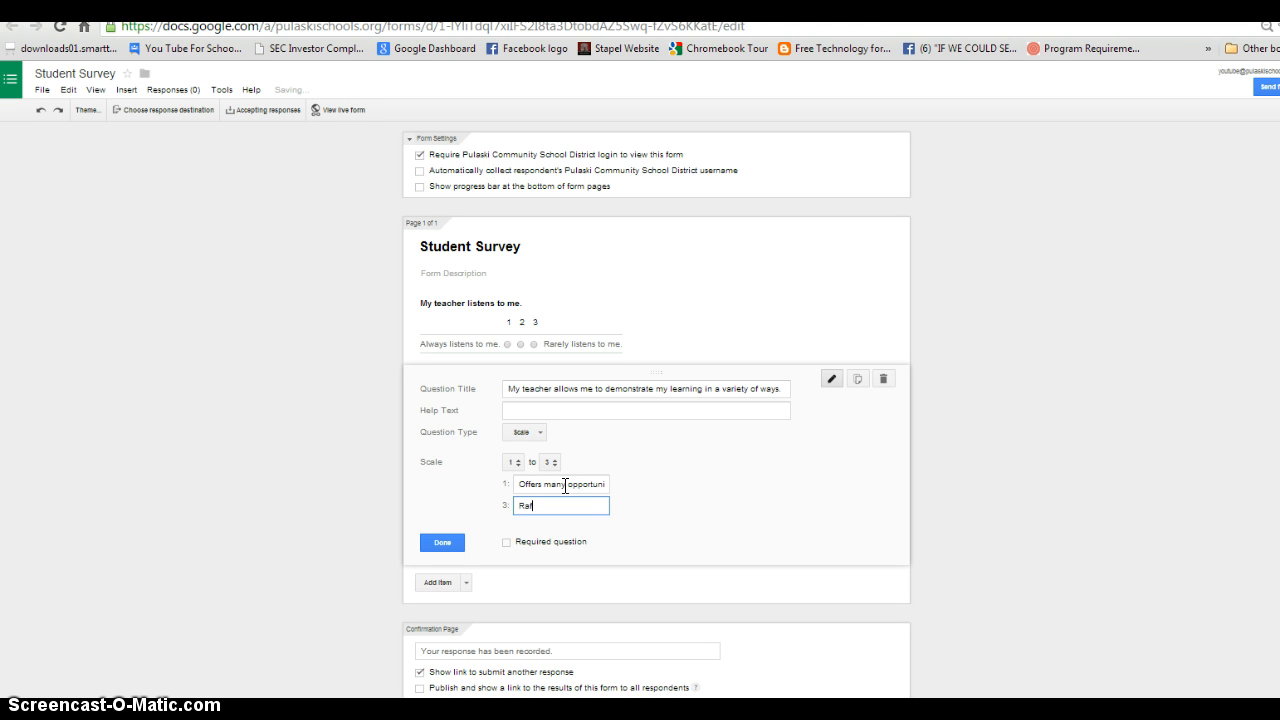
{"action": "type", "text": "ely offers opportunite"}
{"action": "key", "text": "BackSpace"}
{"action": "type", "text": "ies."}
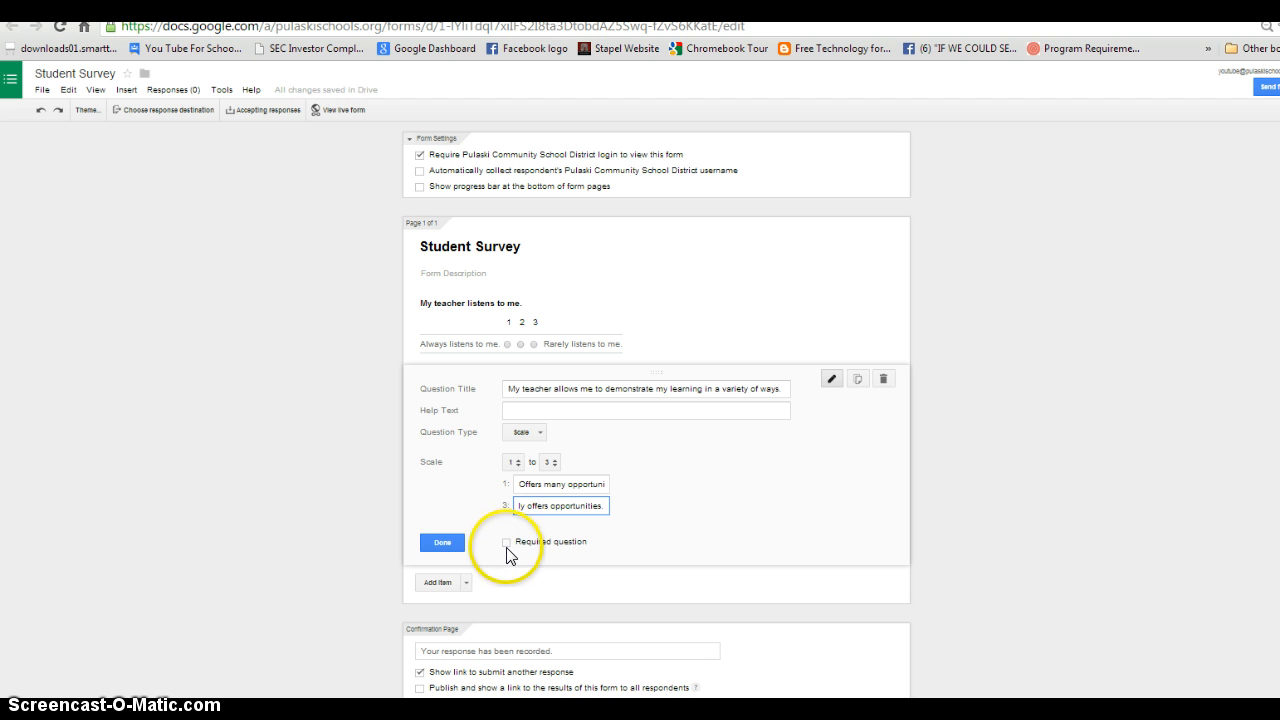
{"action": "left_click", "coordinate": [442, 543]}
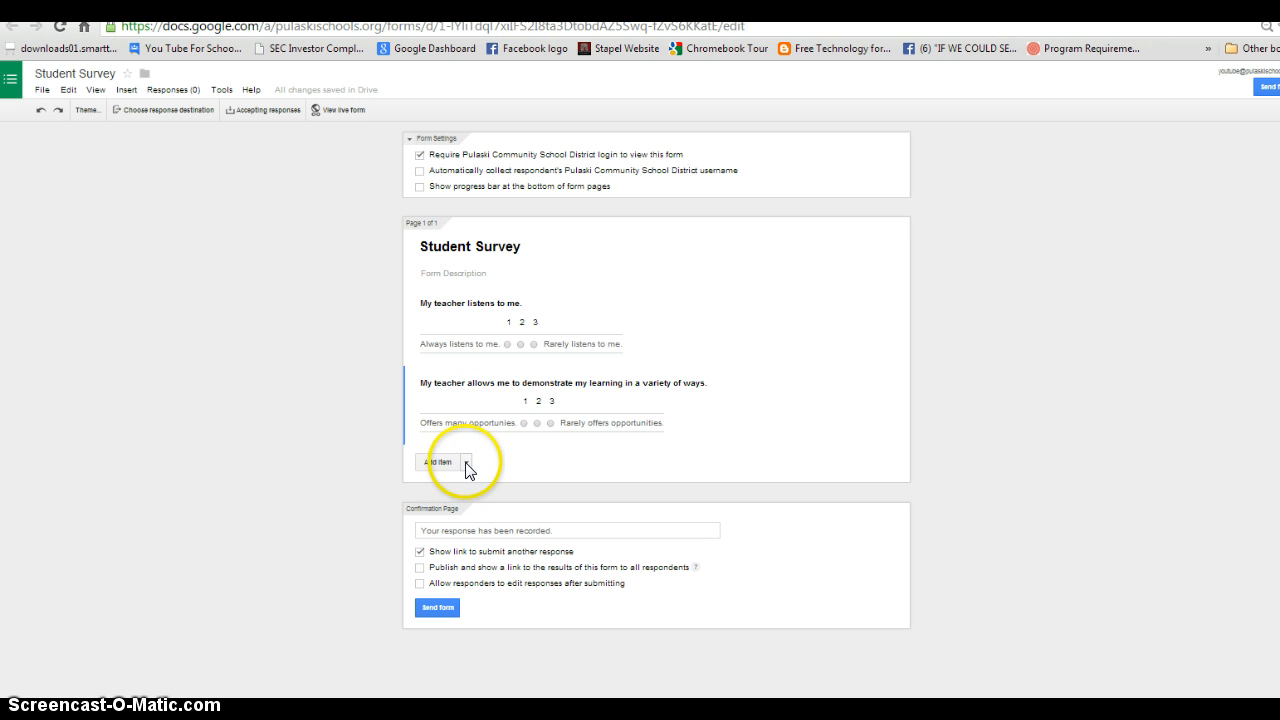
Set the confirmation message to "Thanks for the taking to time to complete this survey! Have a great day!" and disable the link to submit another response
{"action": "mouse_move", "coordinate": [447, 378]}
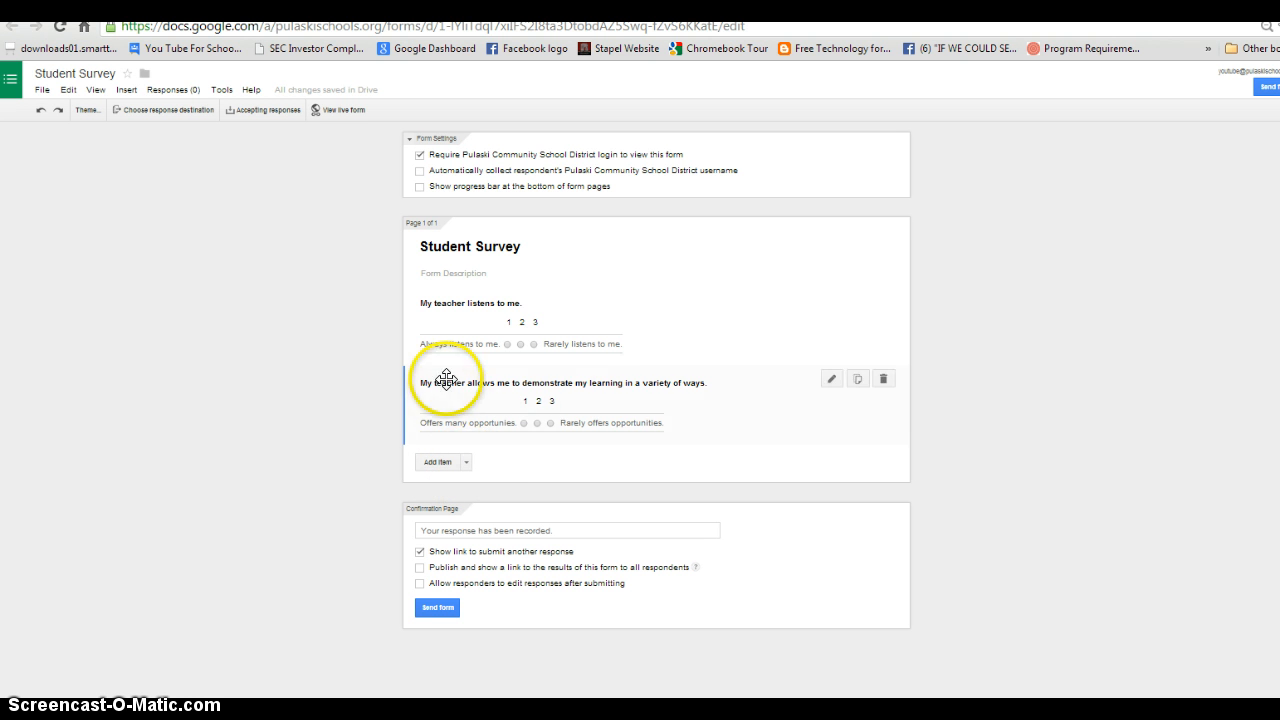
{"action": "left_click", "coordinate": [465, 528]}
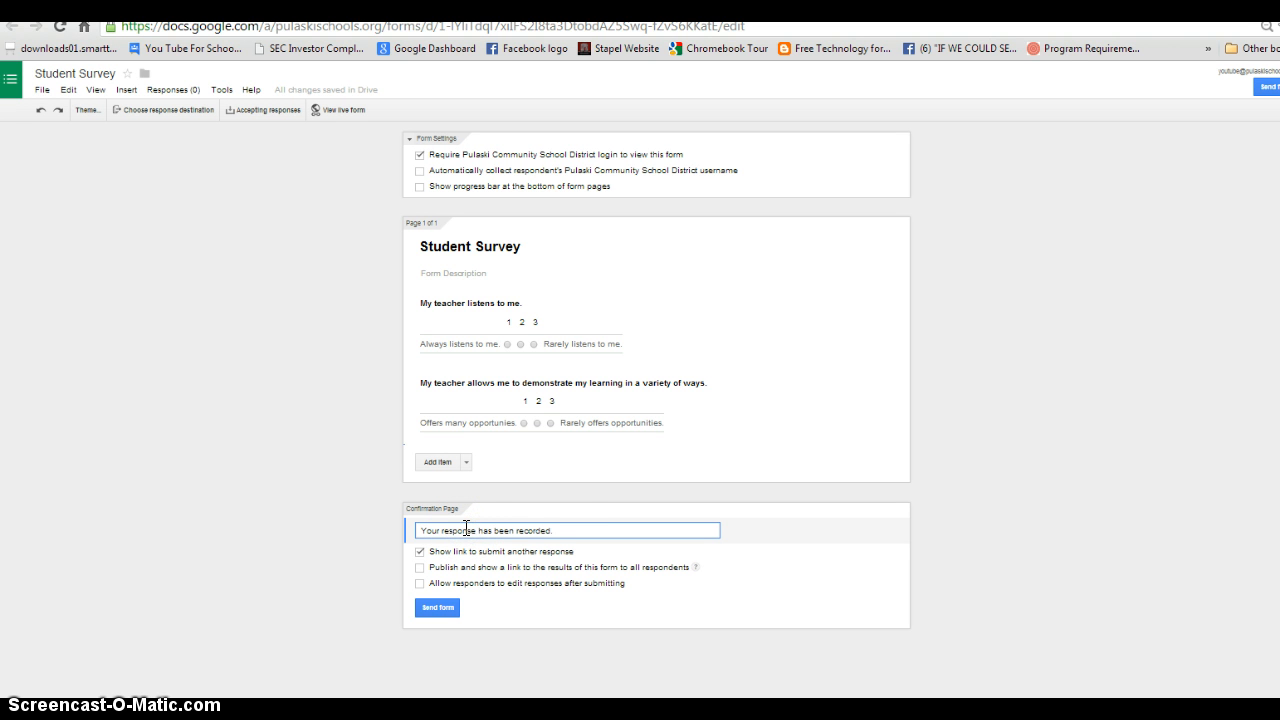
{"action": "left_click", "coordinate": [465, 528]}
{"action": "left_click_drag", "start_coordinate": [564, 528], "coordinate": [402, 535]}
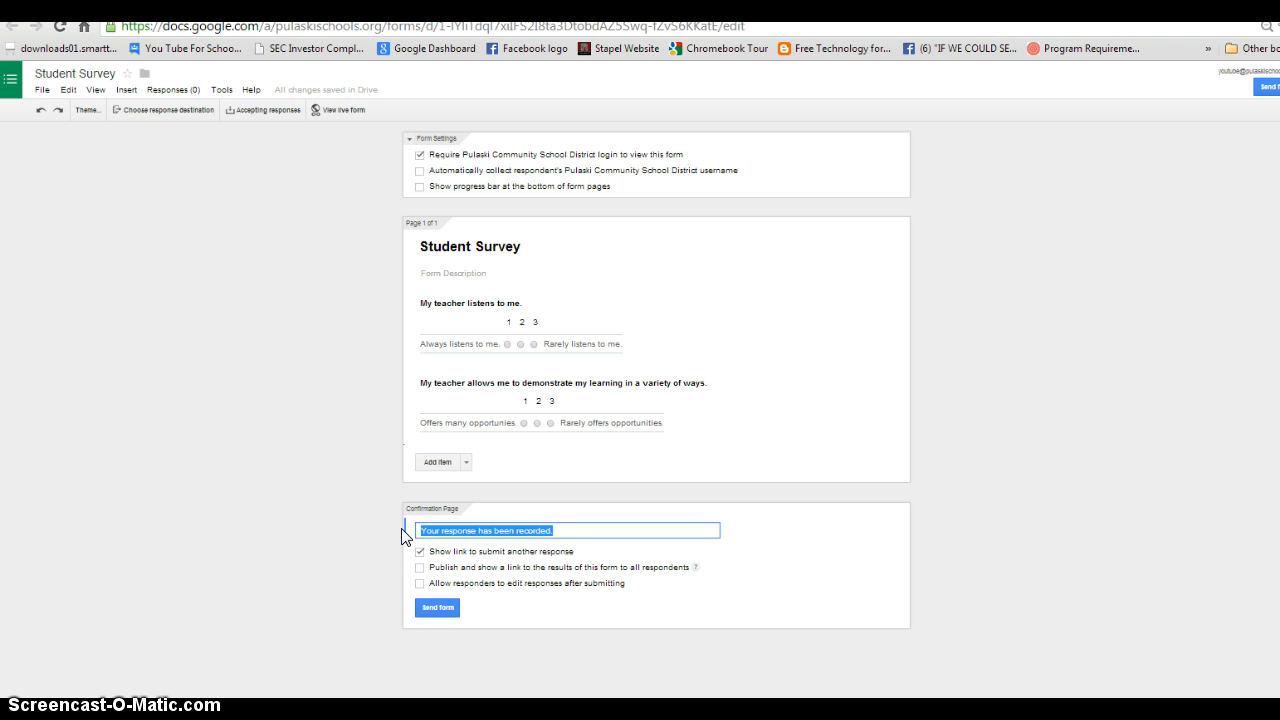
{"action": "type", "text": "Thanks fro t"}
{"action": "key", "text": "BackSpace"}
{"action": "key", "text": "BackSpace"}
{"action": "key", "text": "BackSpace"}
{"action": "key", "text": "BackSpace"}
{"action": "key", "text": "BackSpace"}
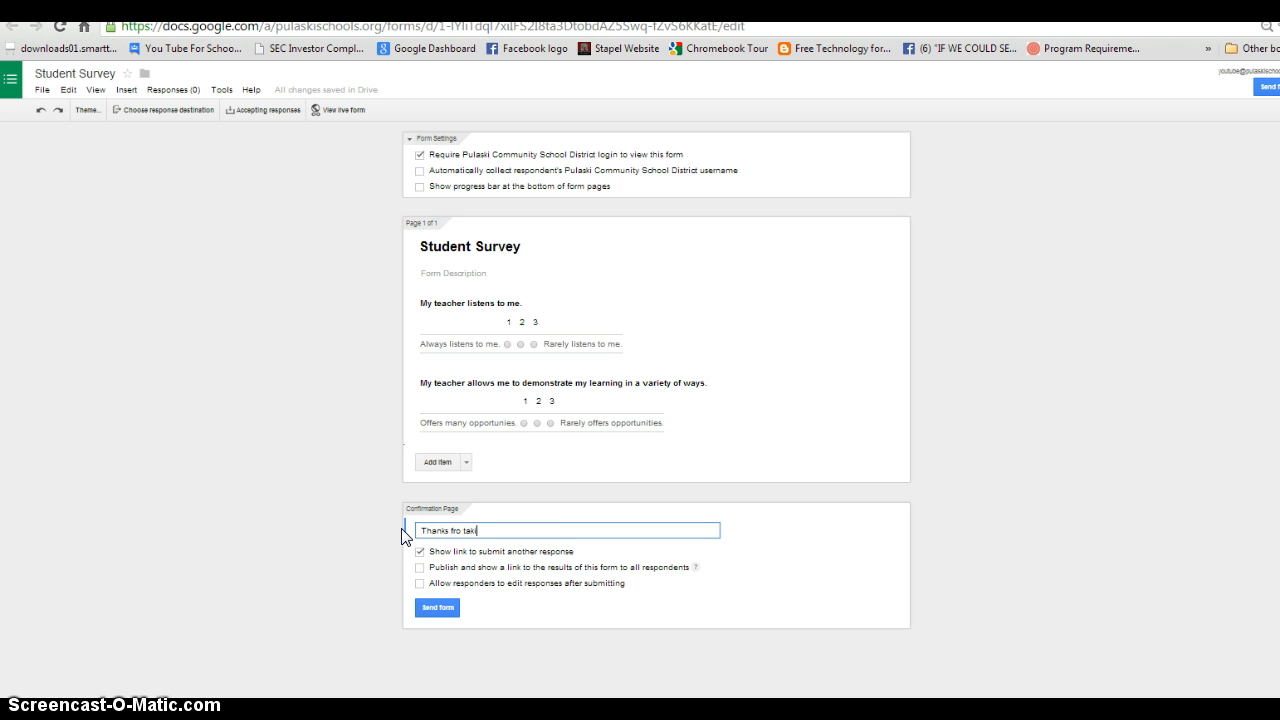
{"action": "type", "text": "for the taking to time to complete this survey!  Have a great day!"}
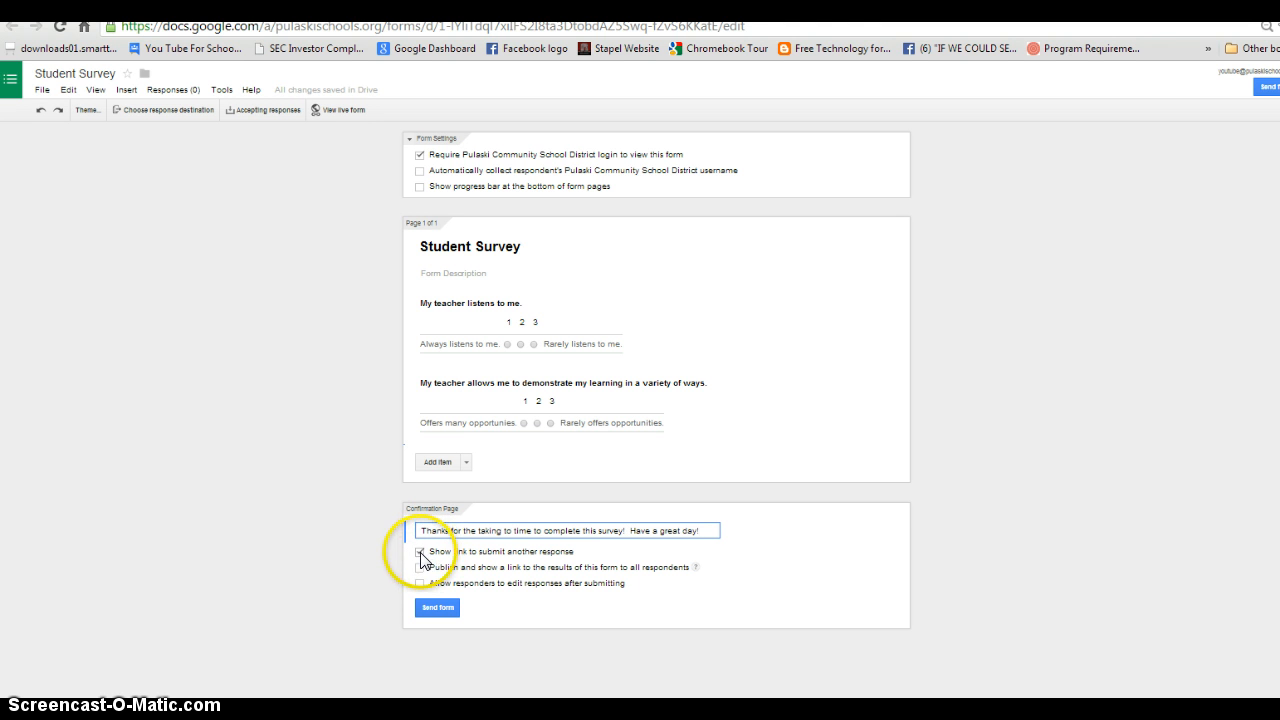
{"action": "left_click", "coordinate": [420, 552]}
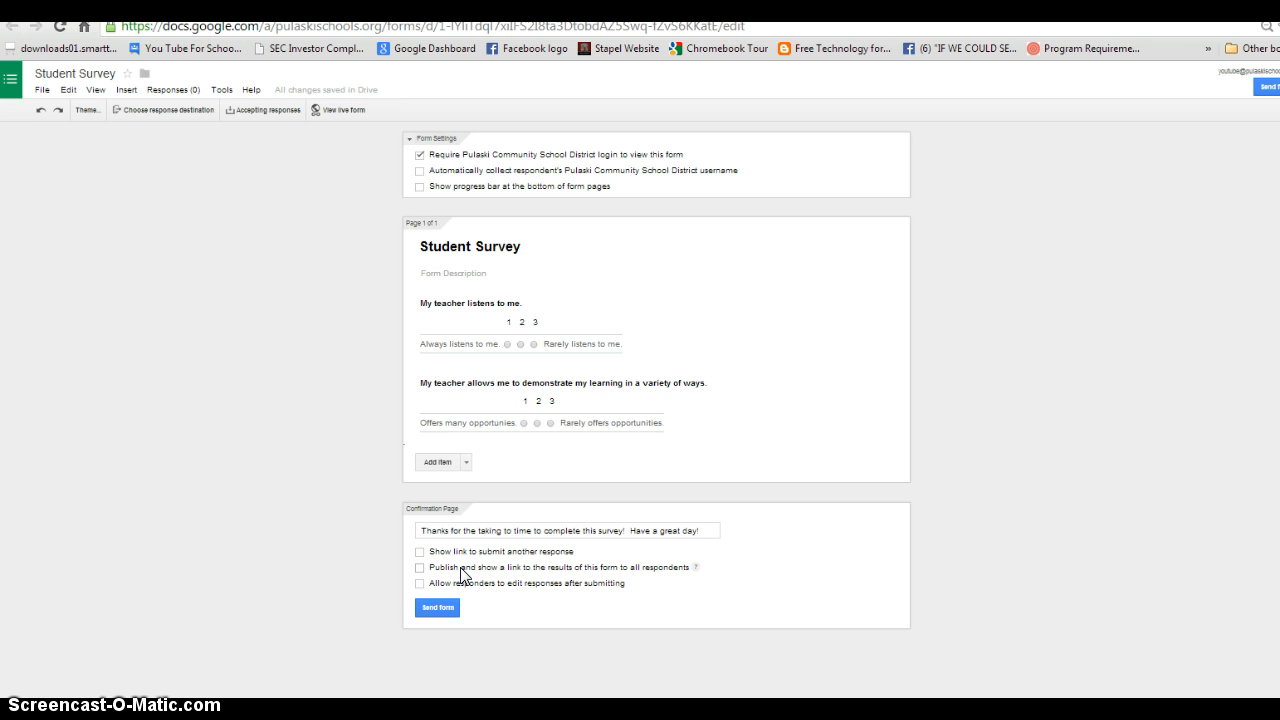
{"action": "left_click", "coordinate": [442, 583]}
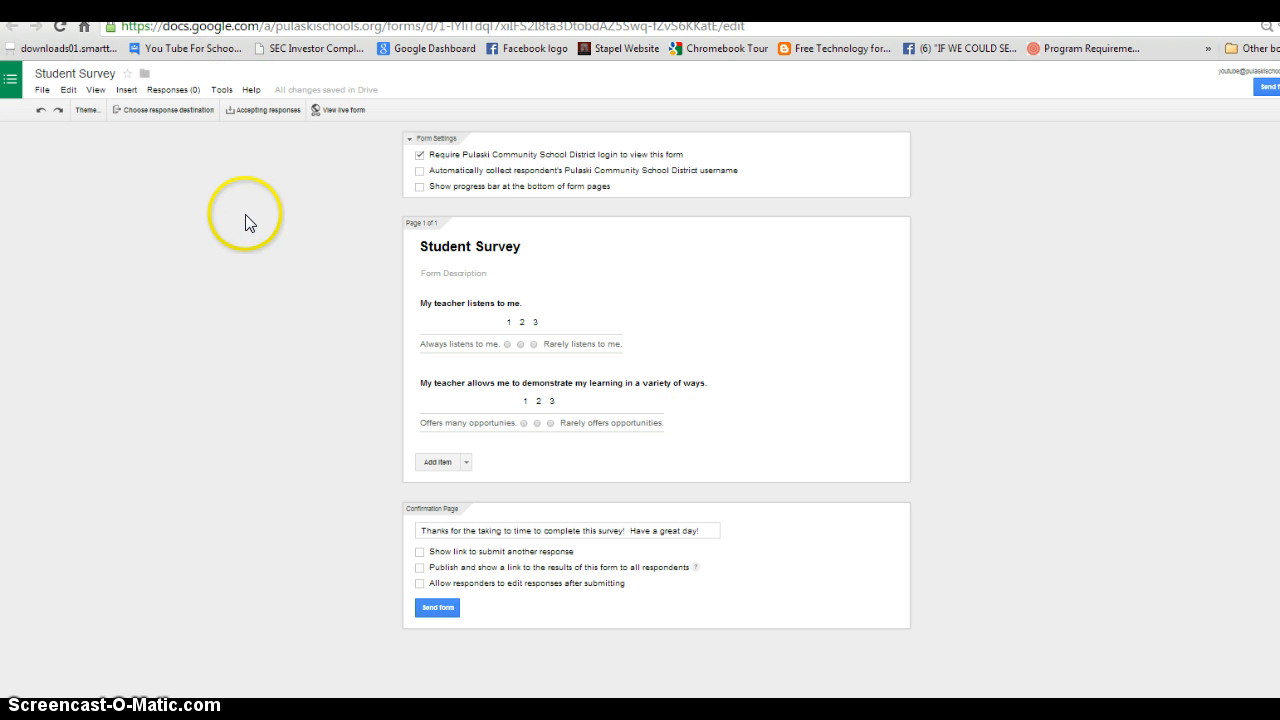
Preview the live form, and back in the editor check the settings of the "My teacher listens to me." question
{"action": "left_click", "coordinate": [342, 112]}
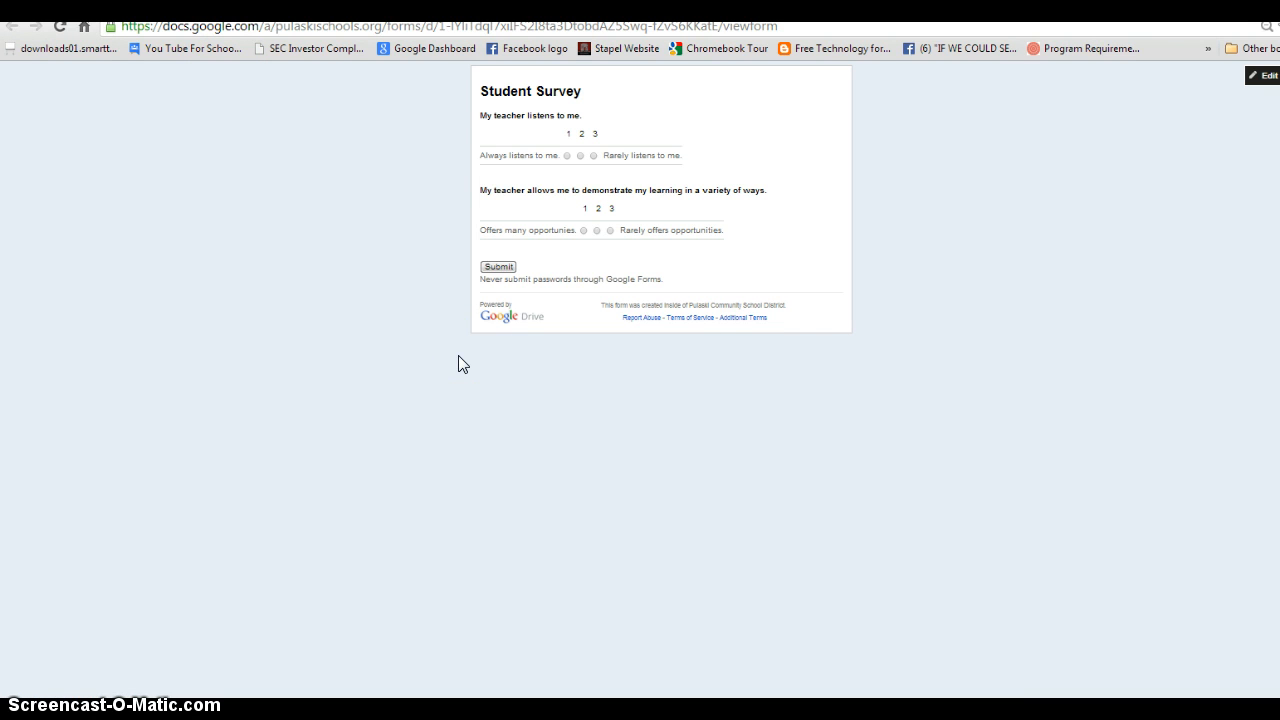
{"action": "left_click", "coordinate": [1258, 80]}
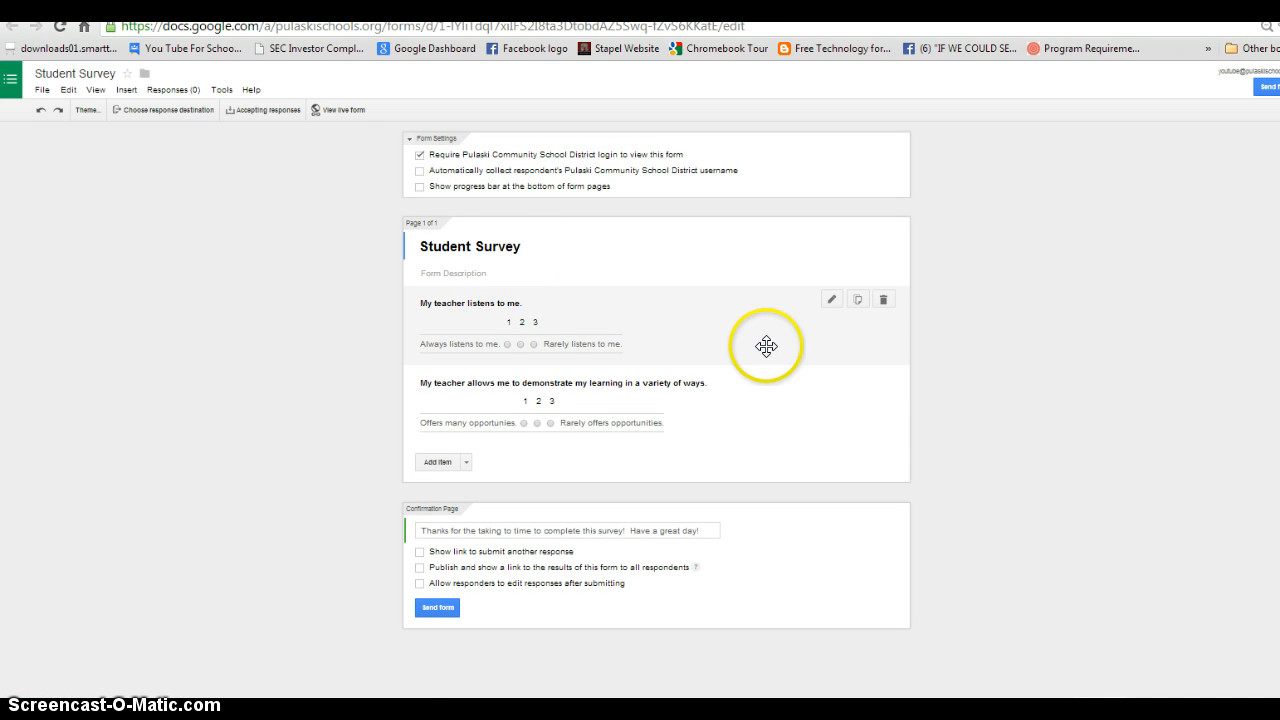
{"action": "left_click", "coordinate": [832, 301]}
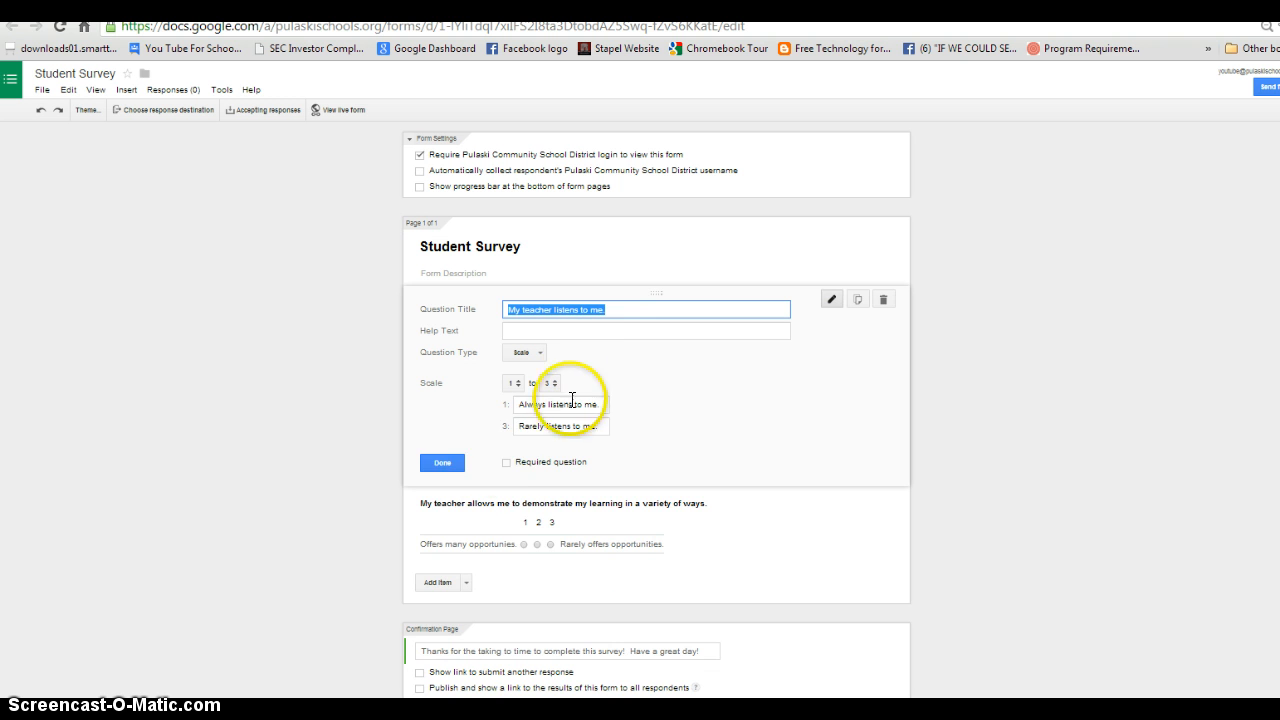
{"action": "left_click", "coordinate": [447, 465]}
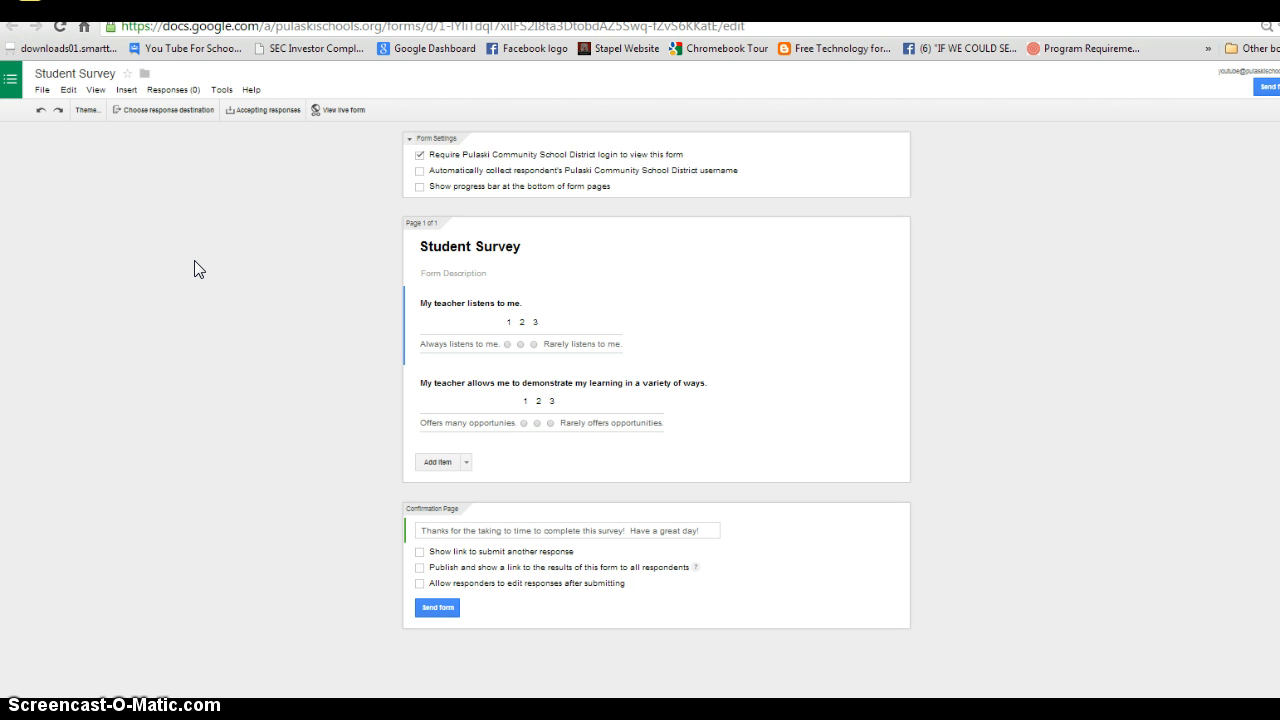
Set the form's response destination to a new spreadsheet named "Student Survey (Responses)"
{"action": "left_click", "coordinate": [169, 113]}
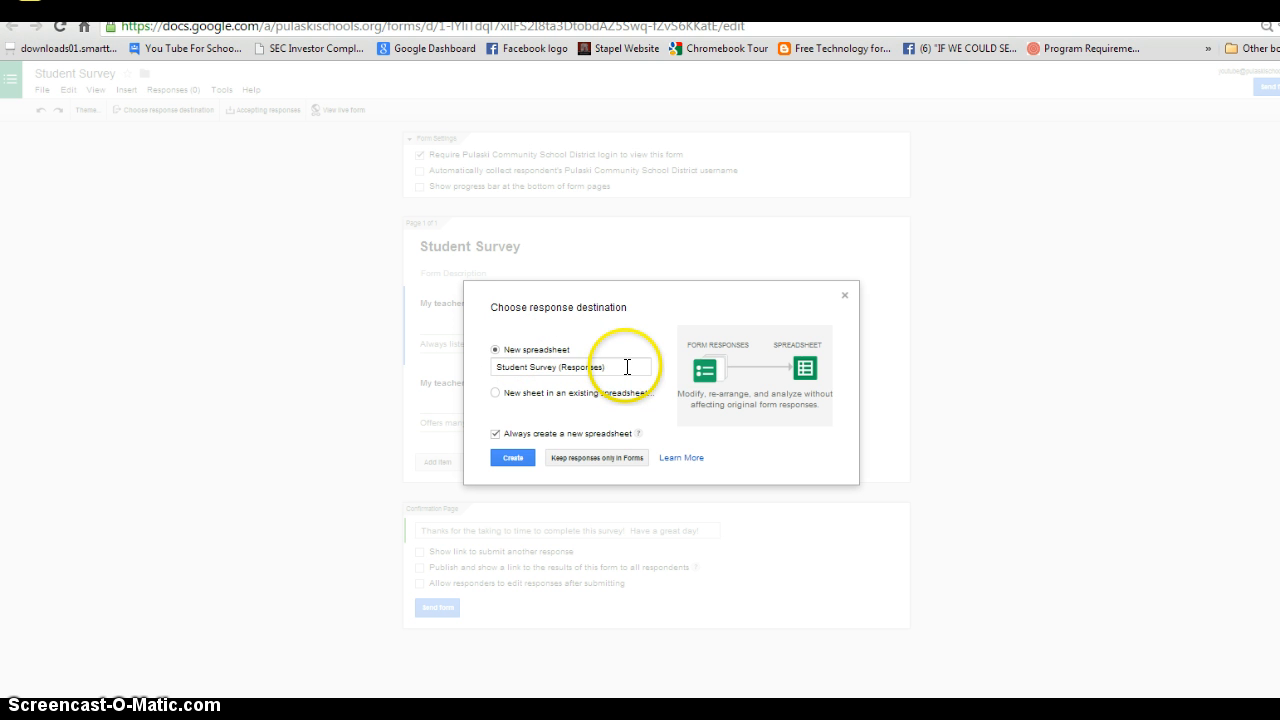
{"action": "left_click_drag", "start_coordinate": [627, 367], "coordinate": [486, 350]}
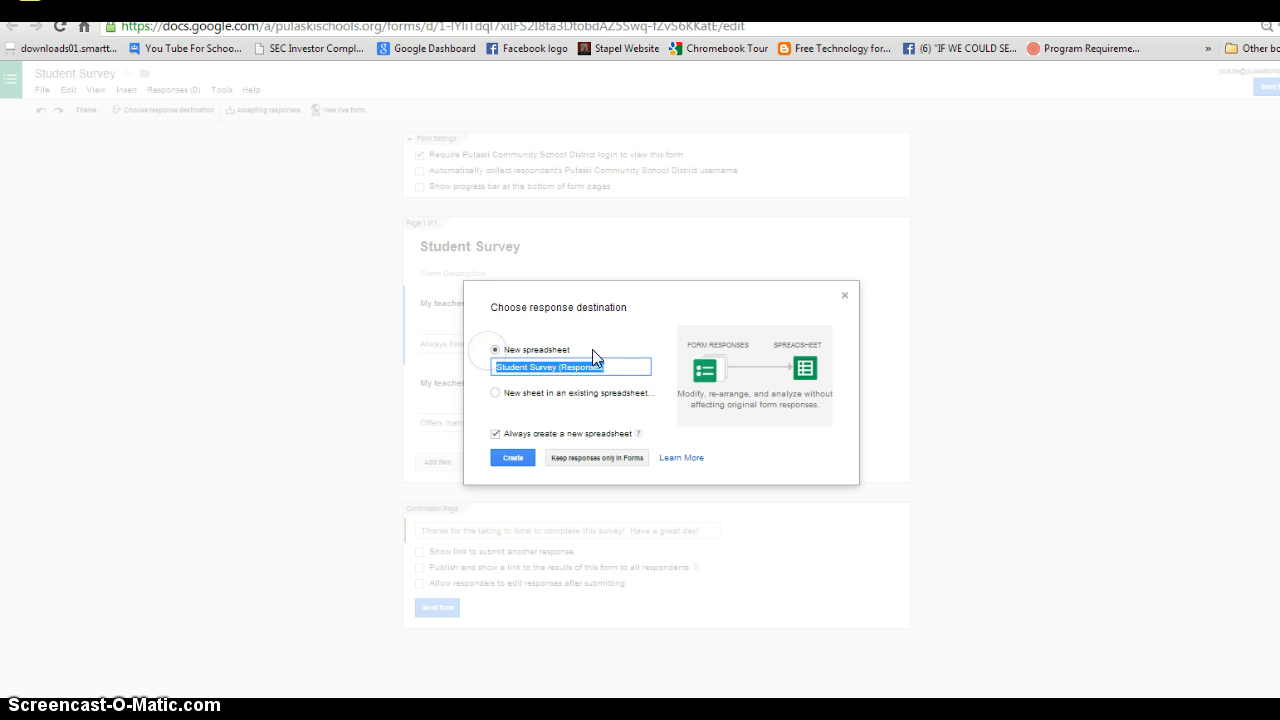
{"action": "left_click", "coordinate": [514, 459]}
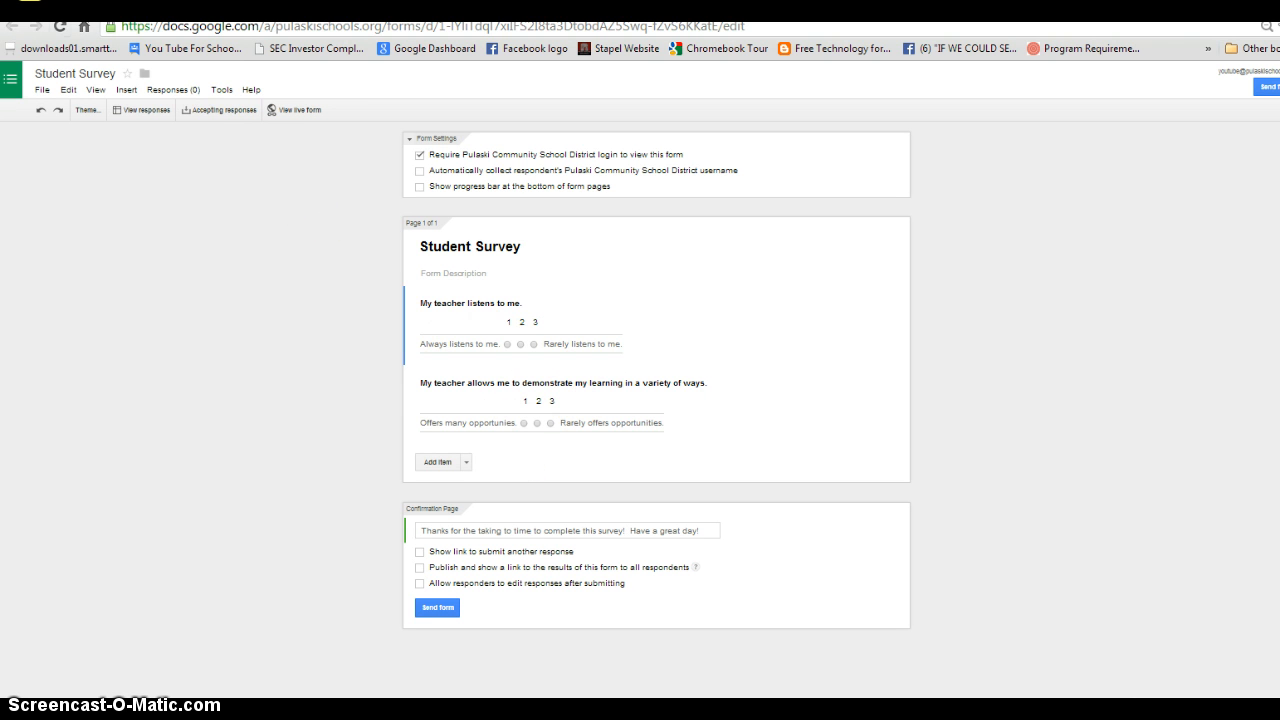
Switch to Google Drive, view the submitted answers in the "Student Survey (Responses)" spreadsheet, and return to the file list
{"action": "key", "text": "ctrl+shift+Tab"}
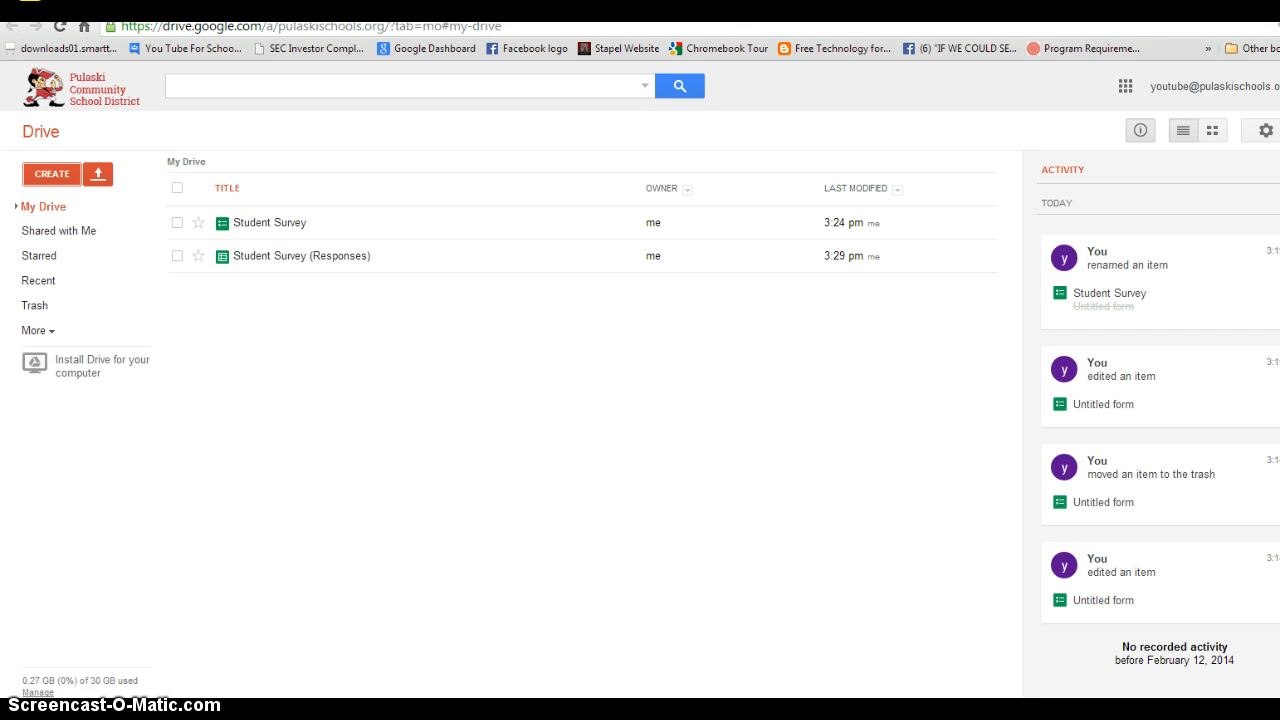
{"action": "left_click", "coordinate": [251, 224]}
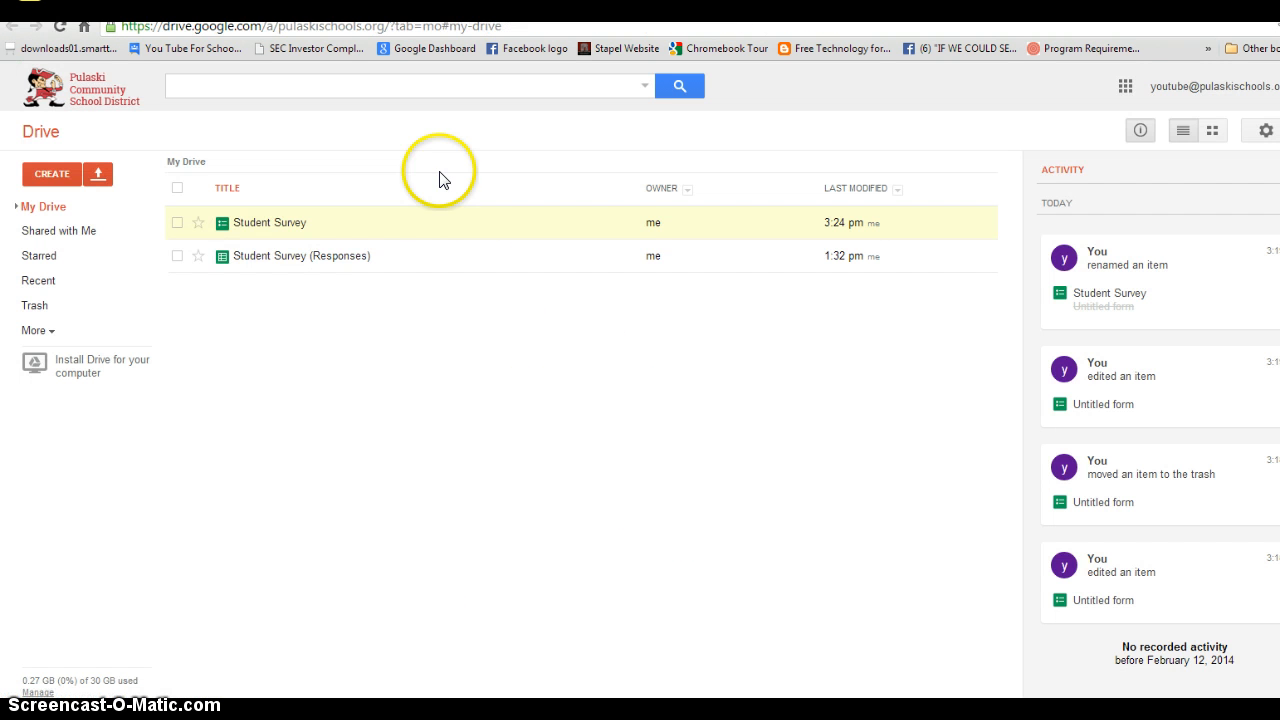
{"action": "left_click", "coordinate": [303, 262]}
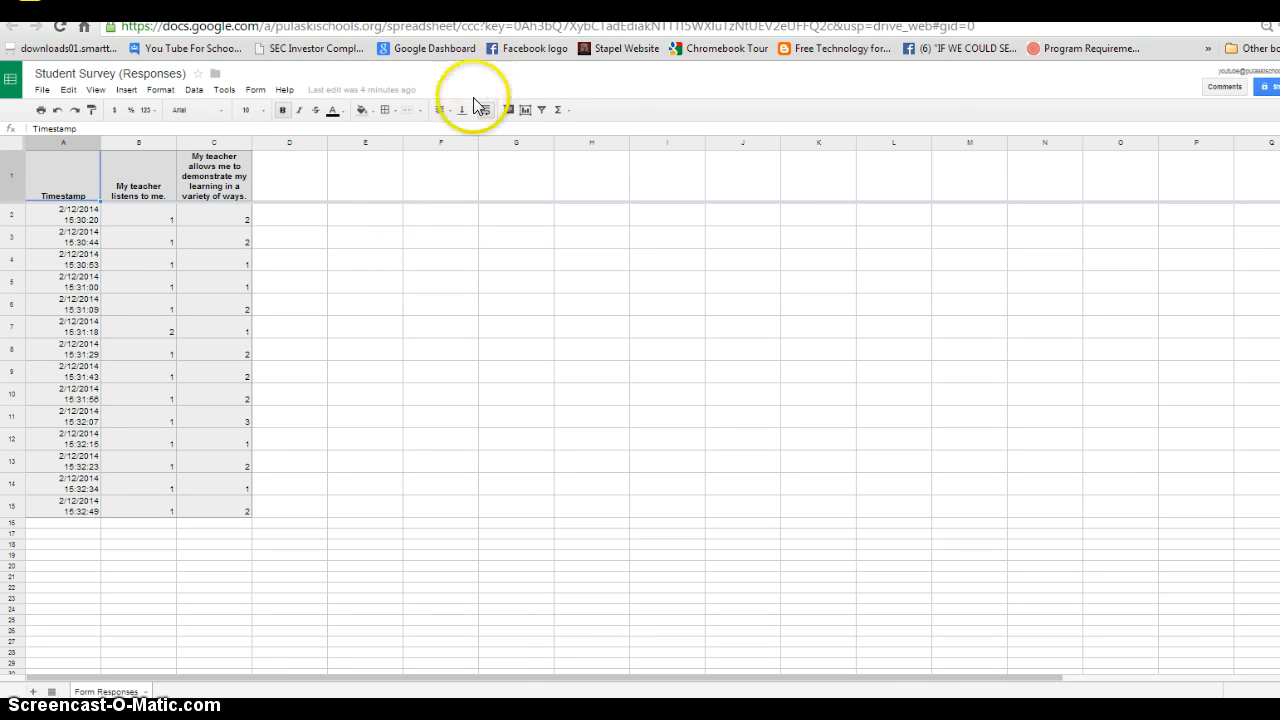
{"action": "left_click", "coordinate": [655, 8]}
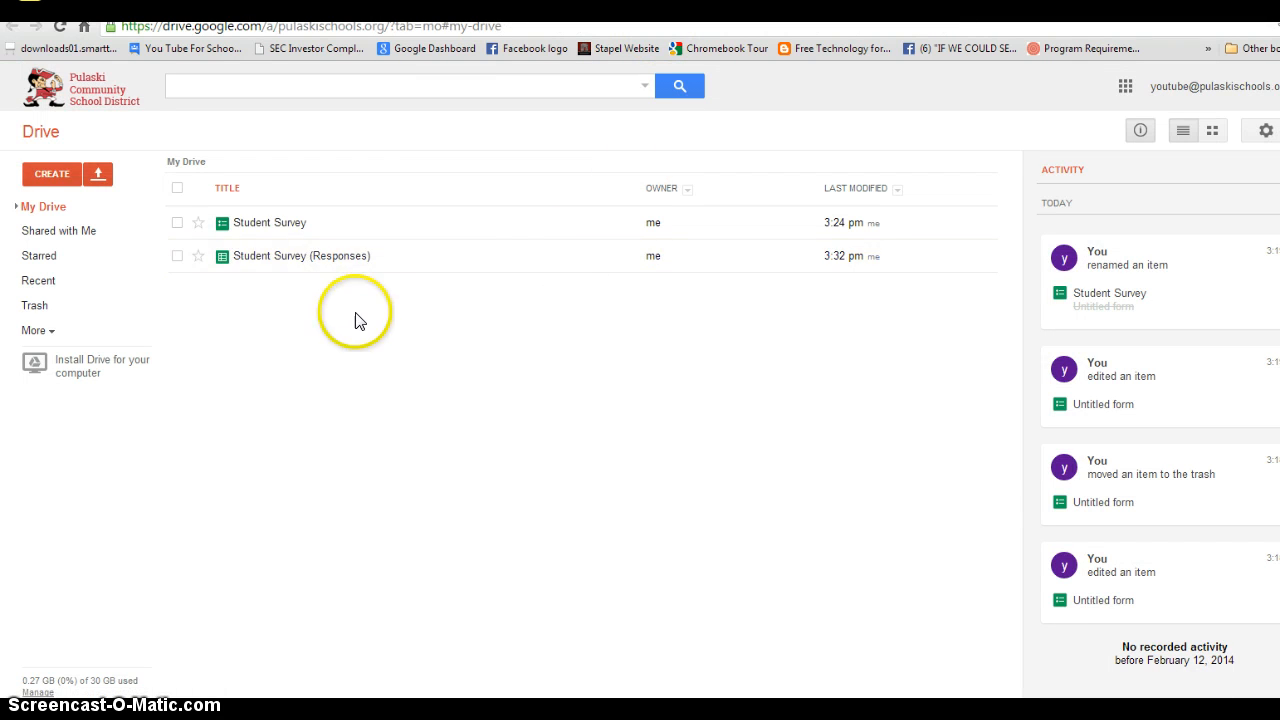
Reopen the Student Survey form from Drive and select its shareable link in the form-sending dialog
{"action": "left_click", "coordinate": [262, 223]}
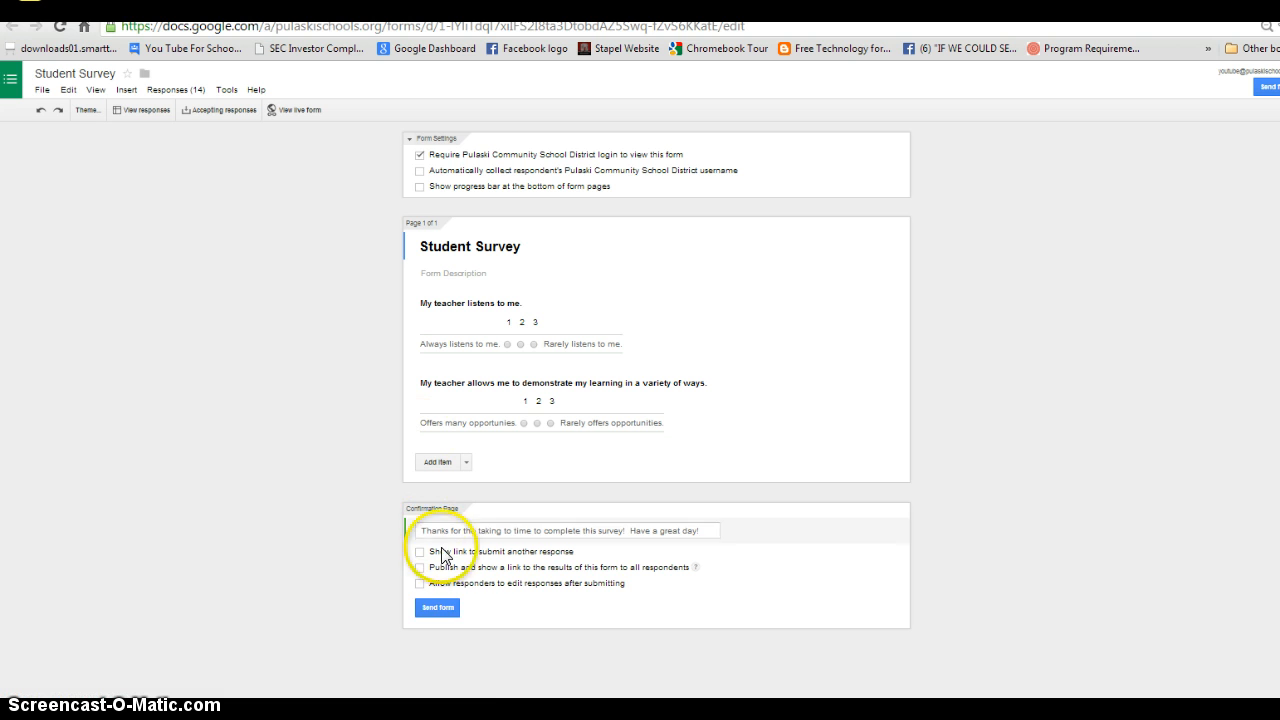
{"action": "left_click", "coordinate": [446, 610]}
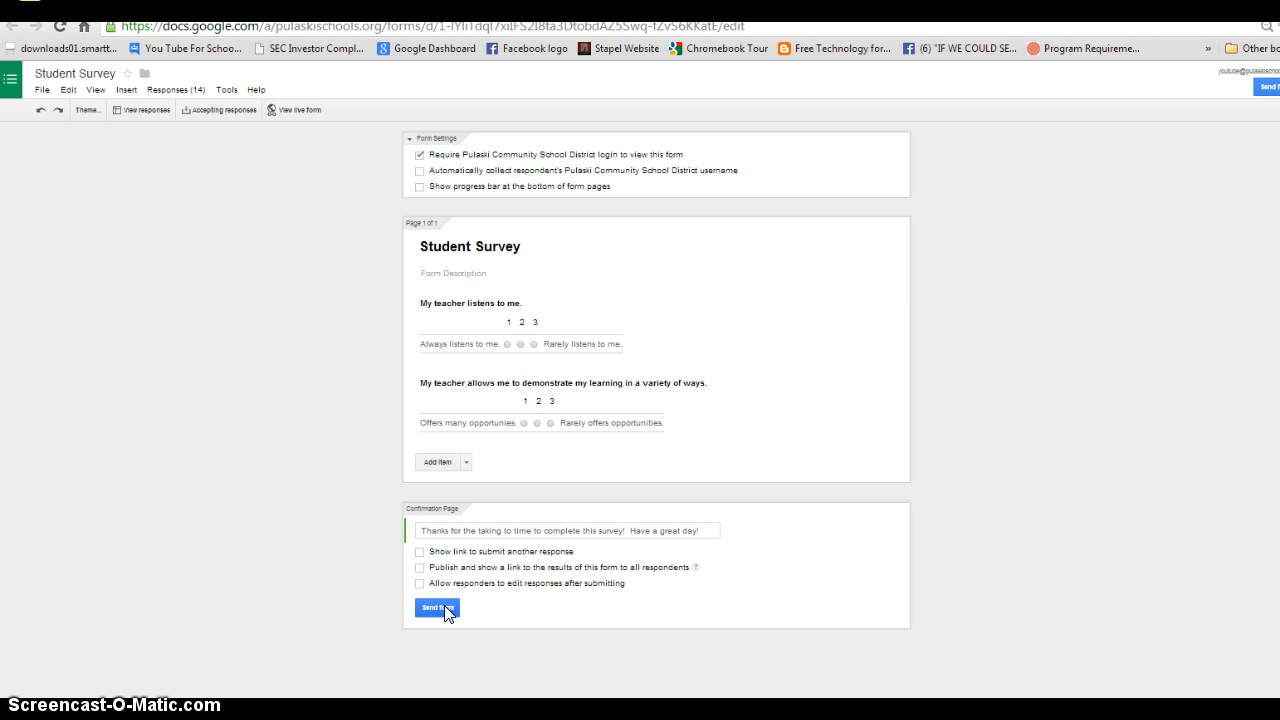
{"action": "left_click", "coordinate": [446, 610]}
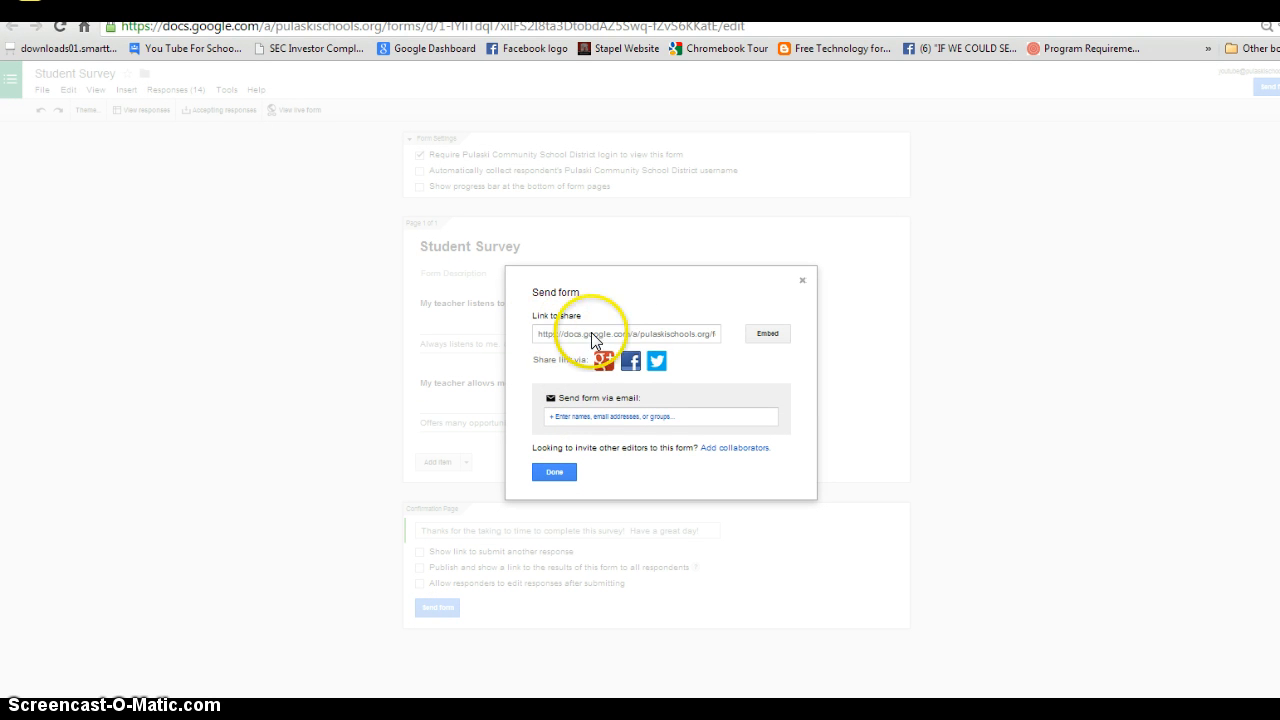
{"action": "left_click", "coordinate": [699, 333]}
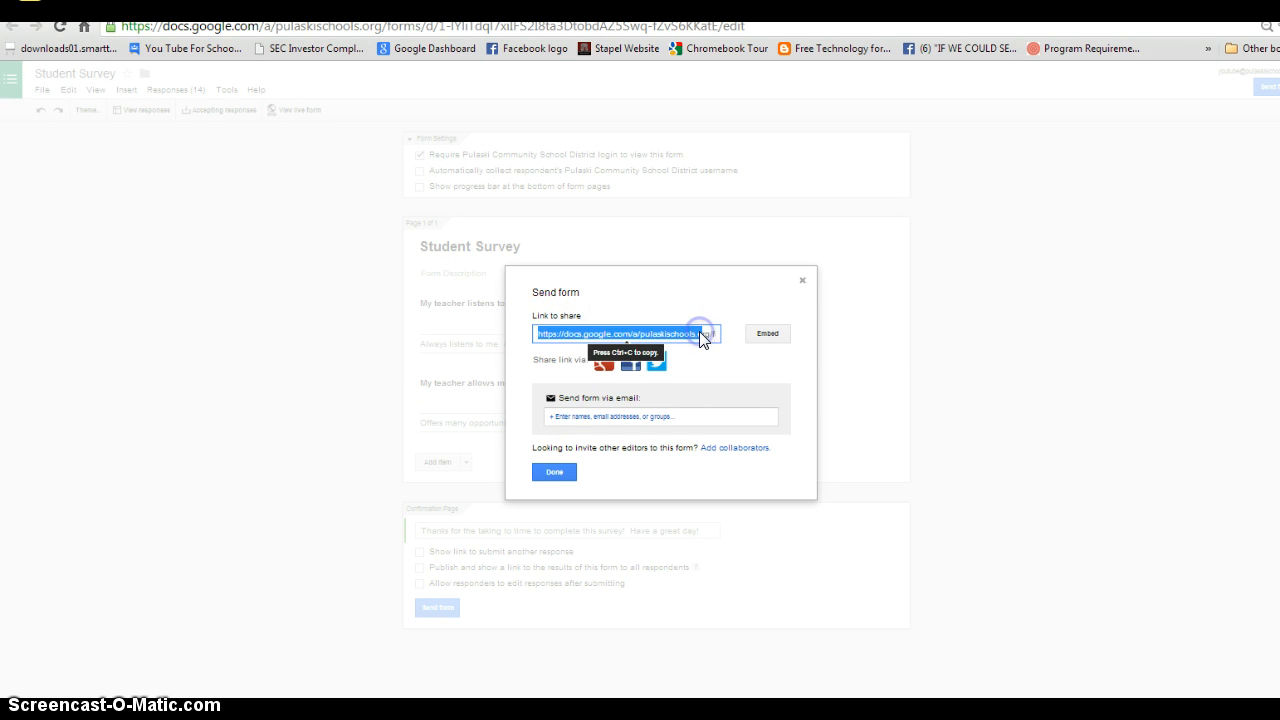
{"action": "left_click", "coordinate": [714, 337]}
View the options for sending the form by email, cancel them, and close the form-sending dialog
{"action": "left_click", "coordinate": [666, 420]}
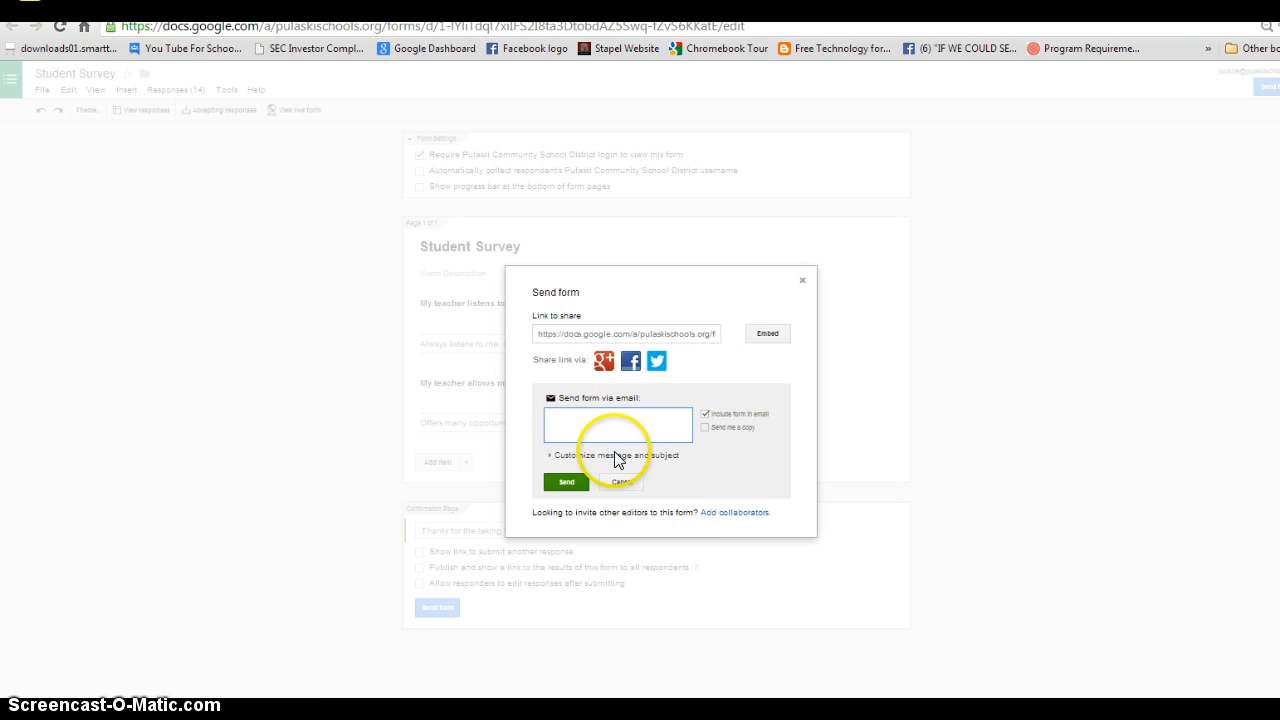
{"action": "left_click", "coordinate": [626, 483]}
{"action": "left_click", "coordinate": [566, 474]}
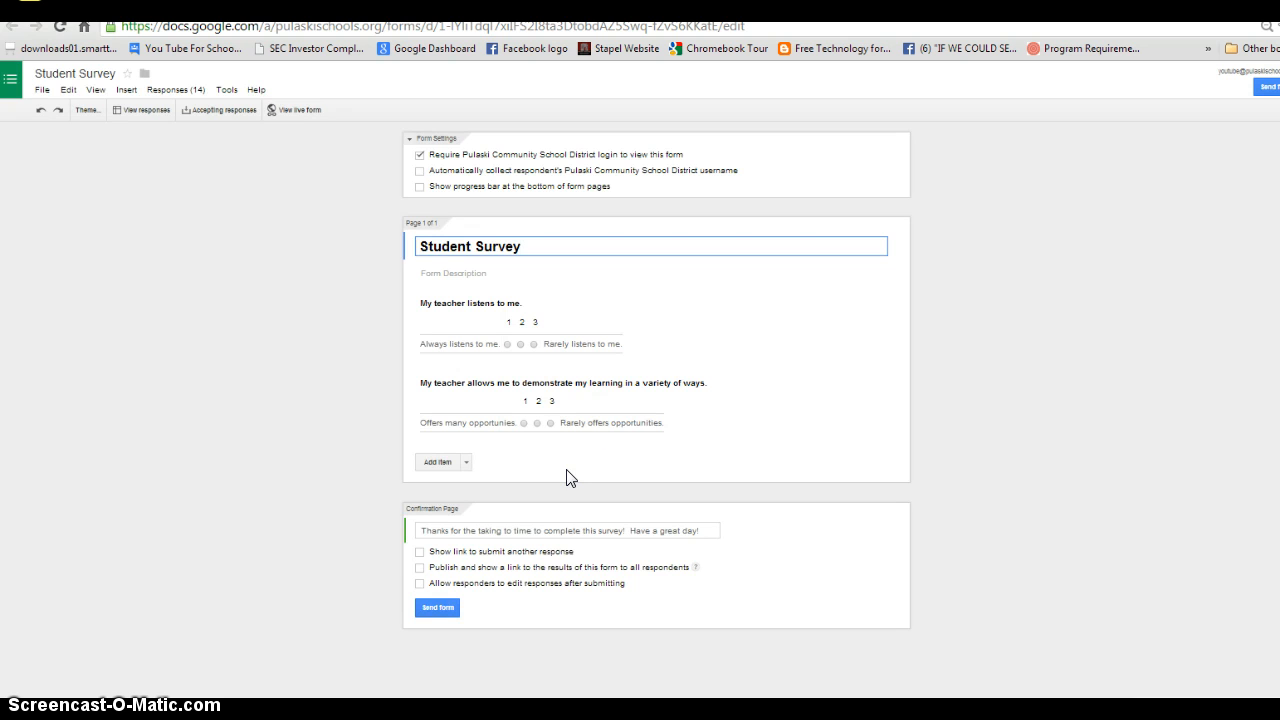
{"action": "left_click", "coordinate": [566, 477]}
{"action": "left_click", "coordinate": [212, 83]}
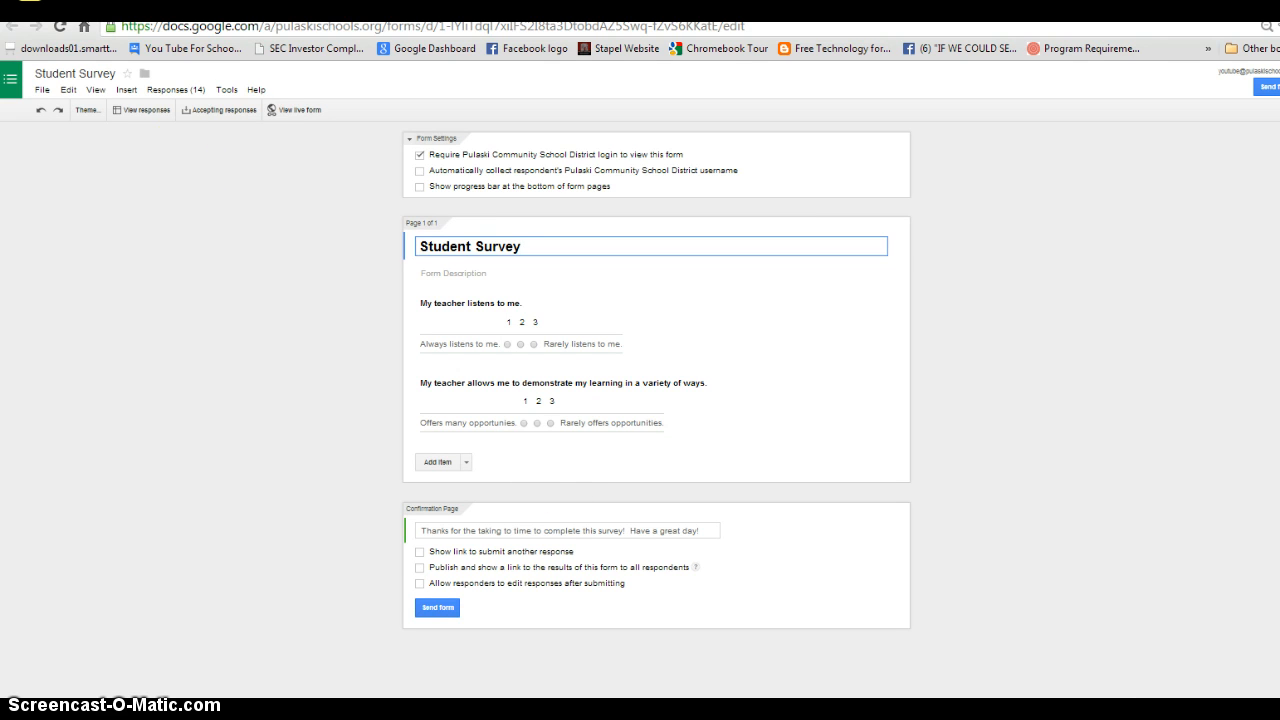